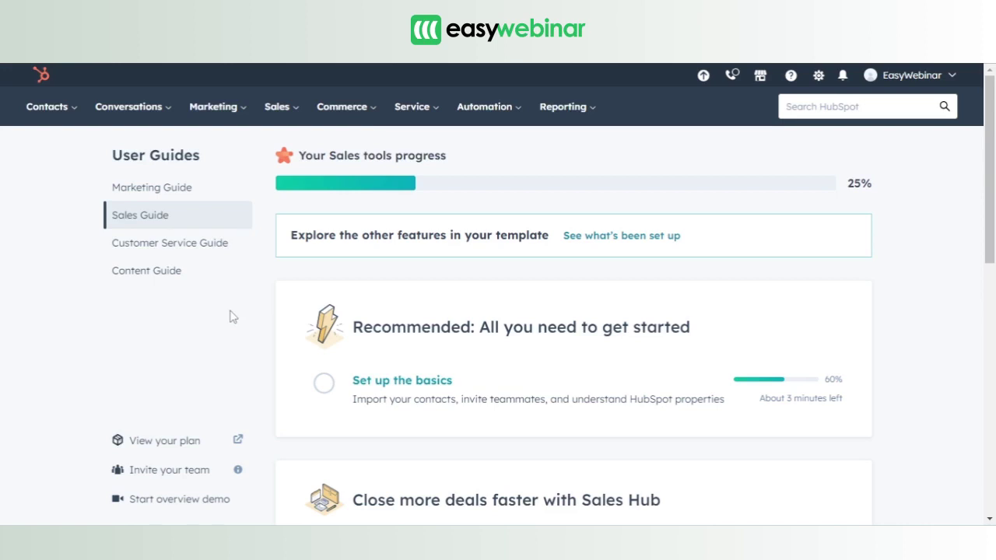
- Go to HubSpot's contact Lists page and start creating a new list
left_click(63, 117)
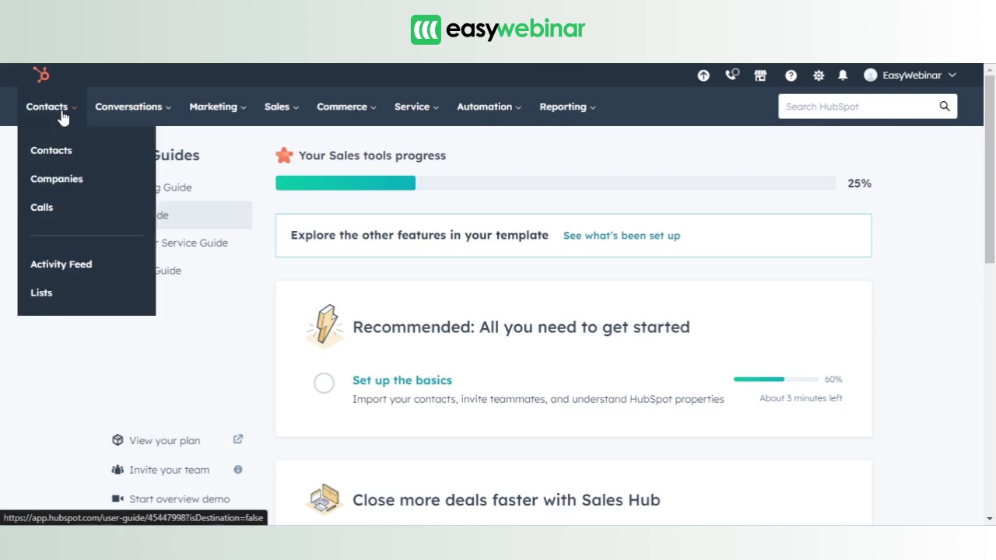
left_click(50, 299)
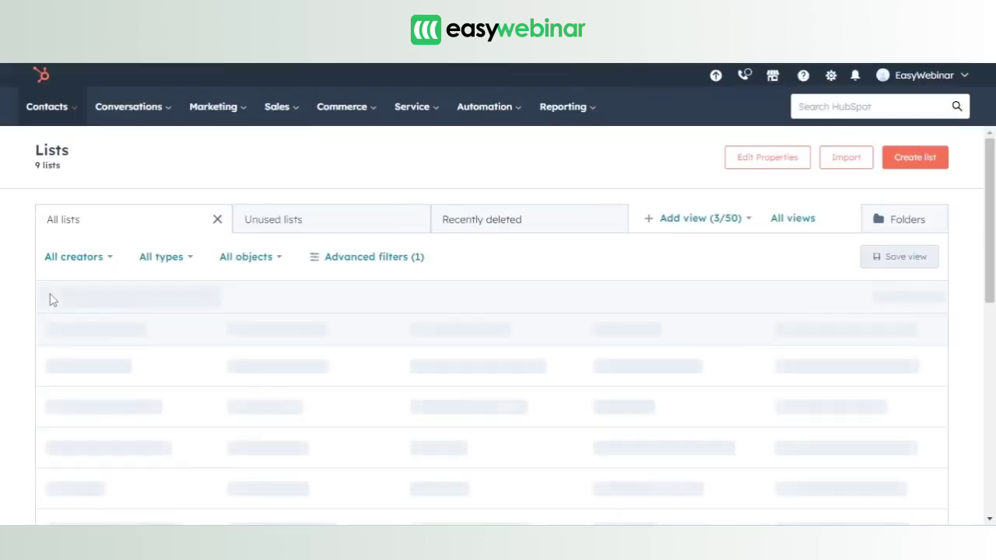
left_click(927, 162)
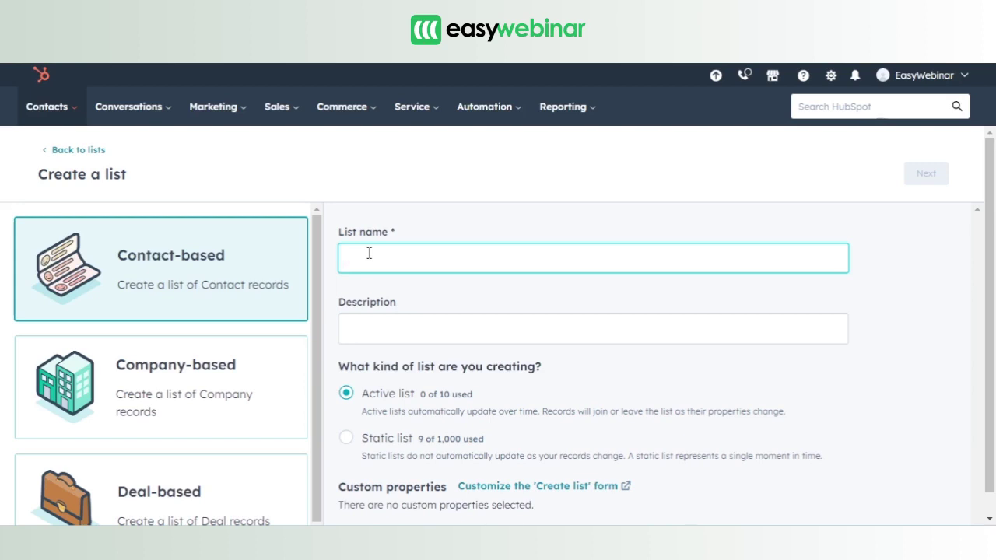
- Name the list 'Testing 111', describe it 'Lorem ipsum dolor amet', make it static, and continue
type("Testing ")
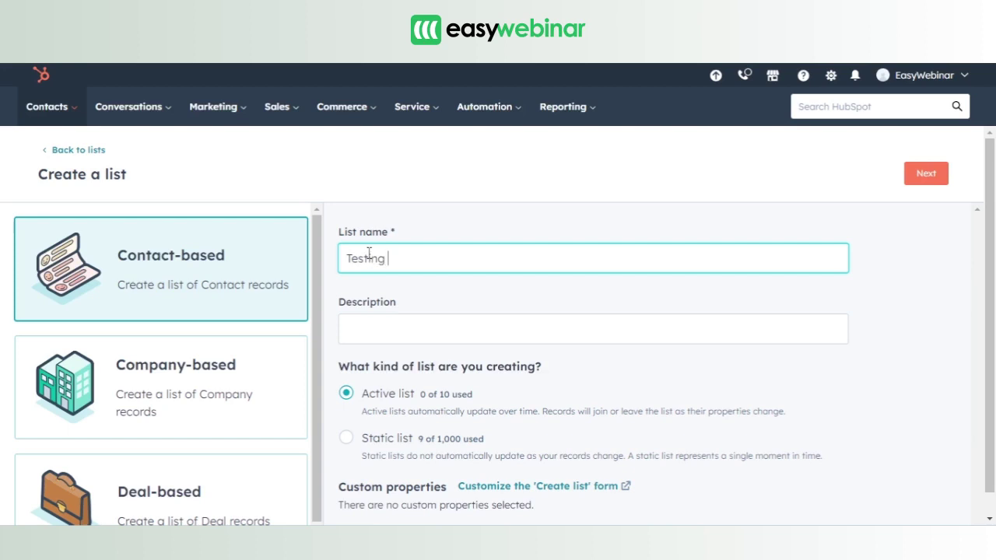
type("111")
left_click(382, 330)
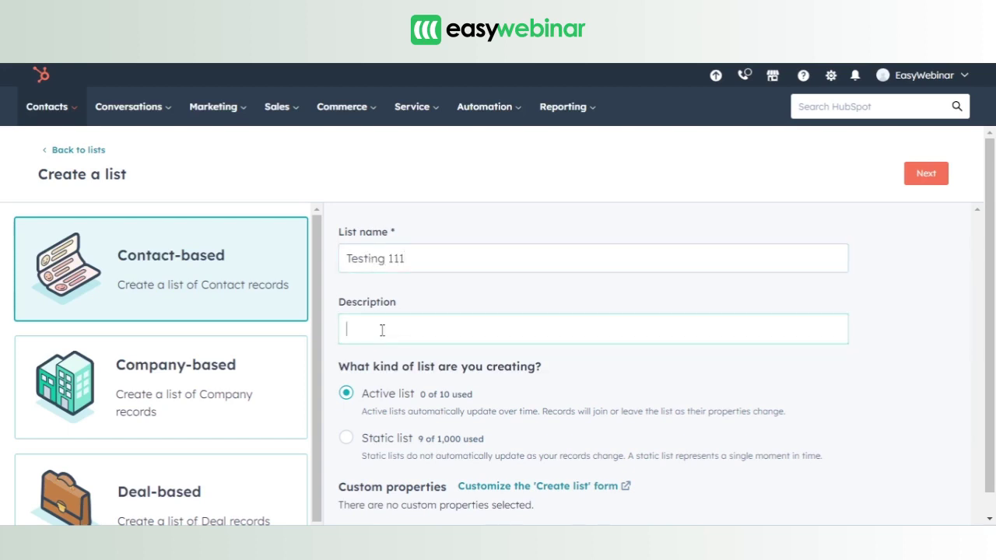
type("Lorem")
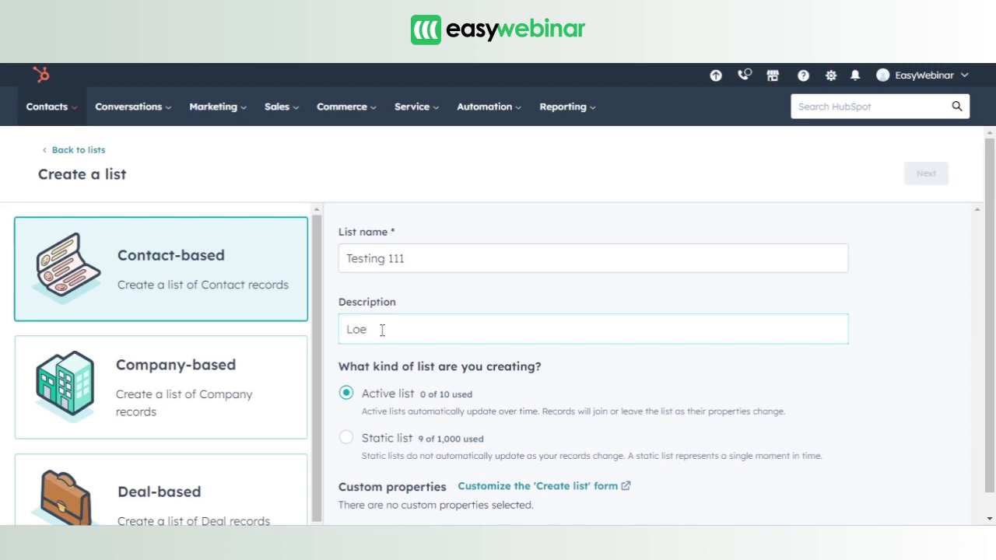
type(" ipsum dolor amet")
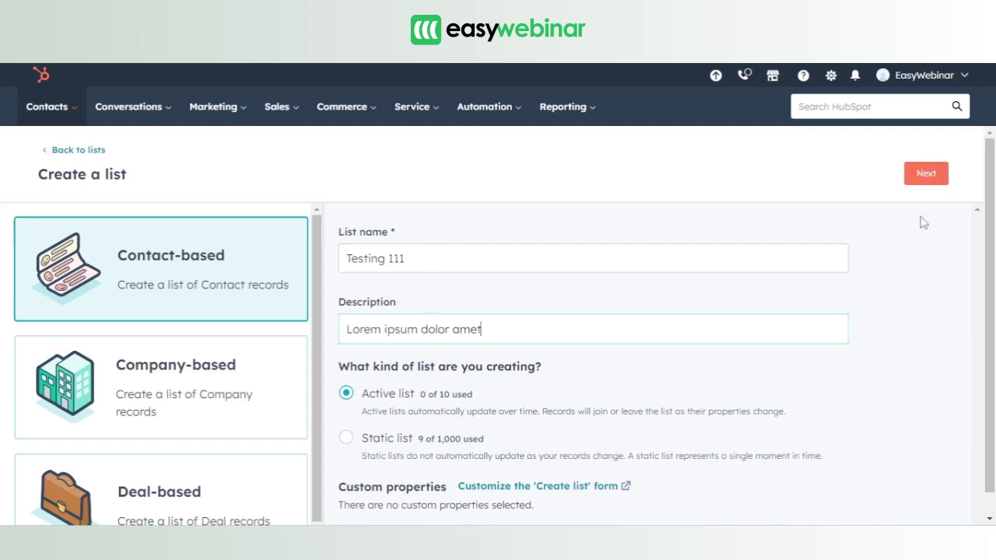
left_click_drag(991, 187, 993, 212)
left_click(348, 424)
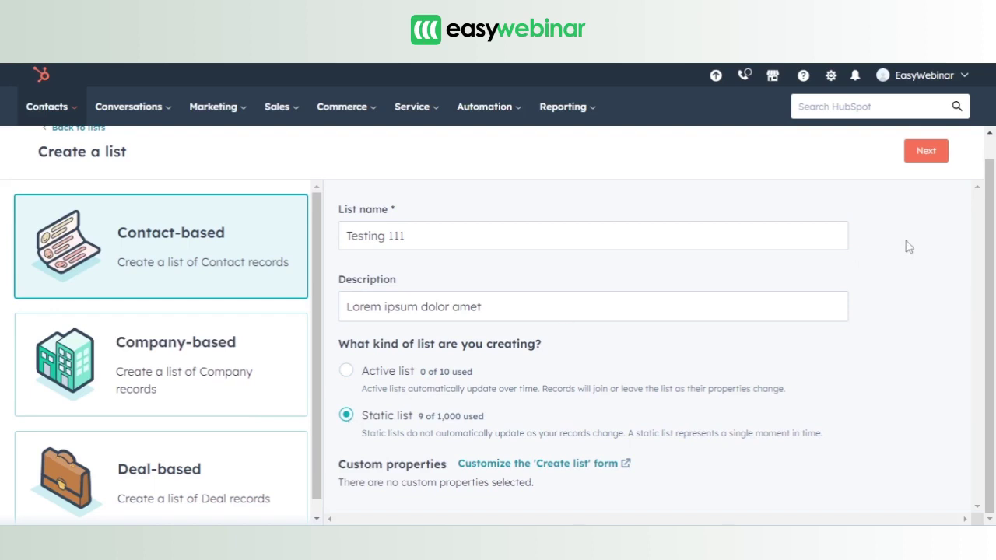
left_click(927, 153)
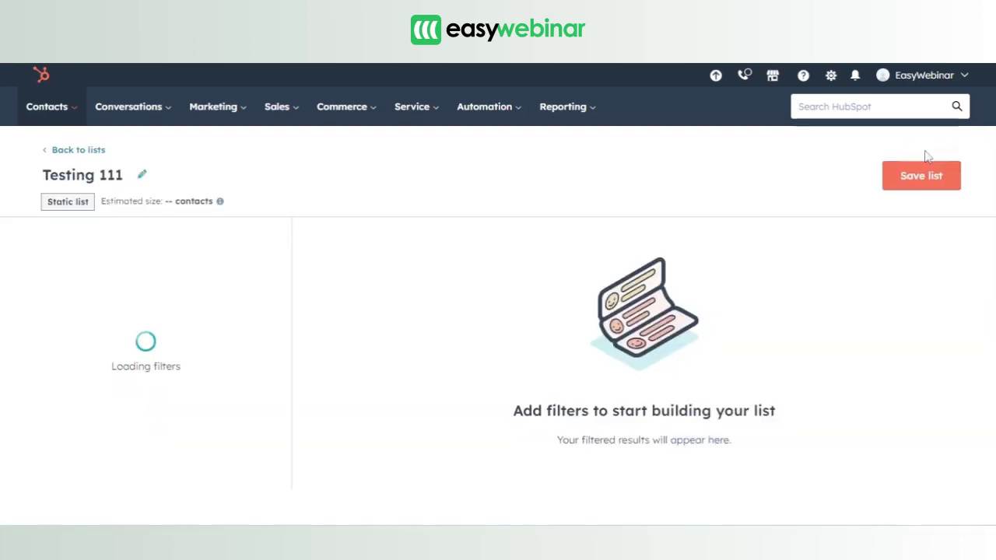
- Save the Testing 111 static list from its list builder page
left_click(923, 177)
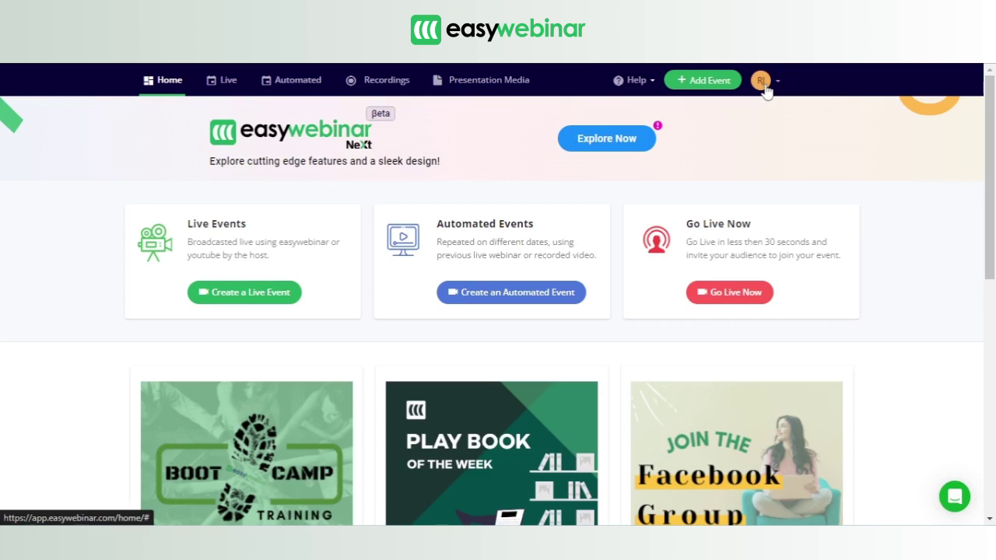
- Go to EasyWebinar's Integration settings from the profile account menu
left_click(763, 83)
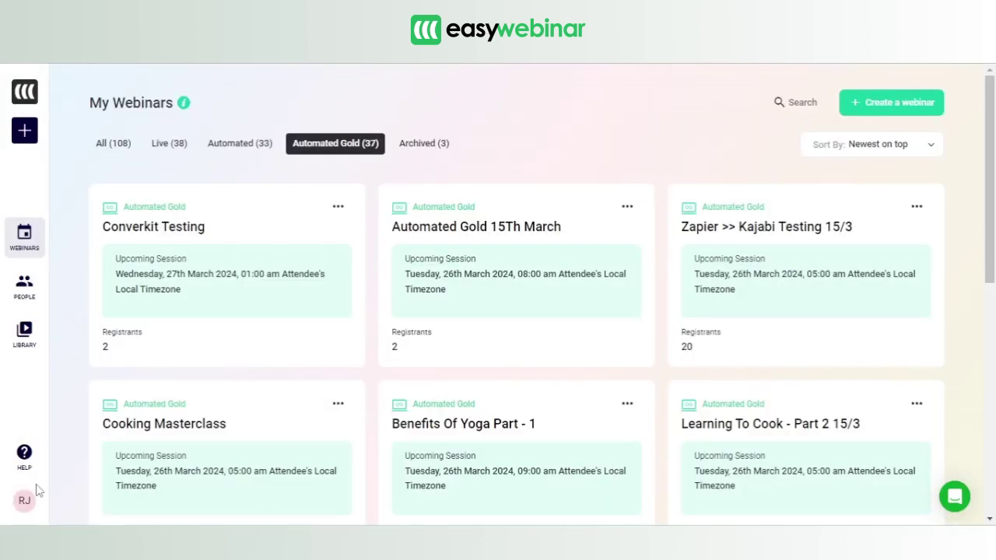
left_click(17, 505)
left_click(21, 503)
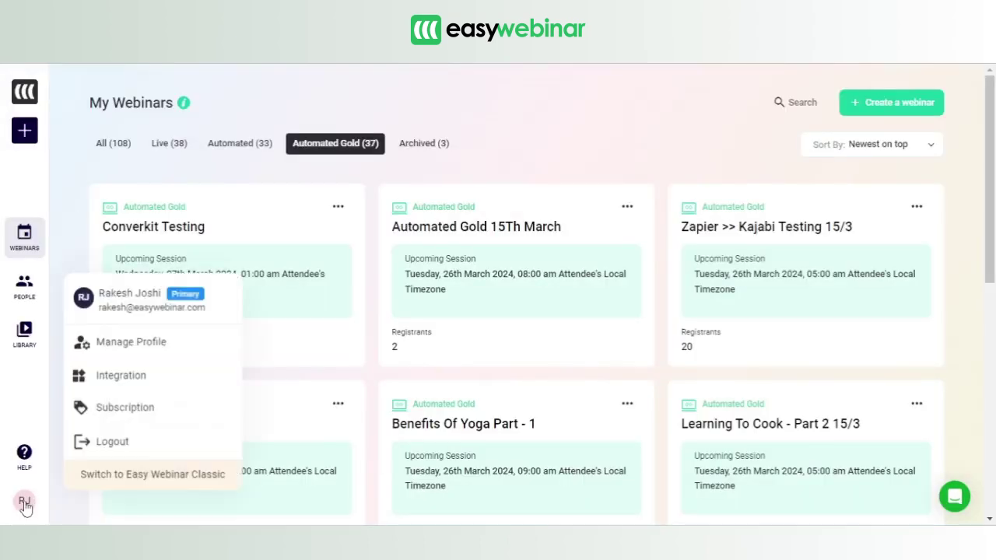
left_click(117, 380)
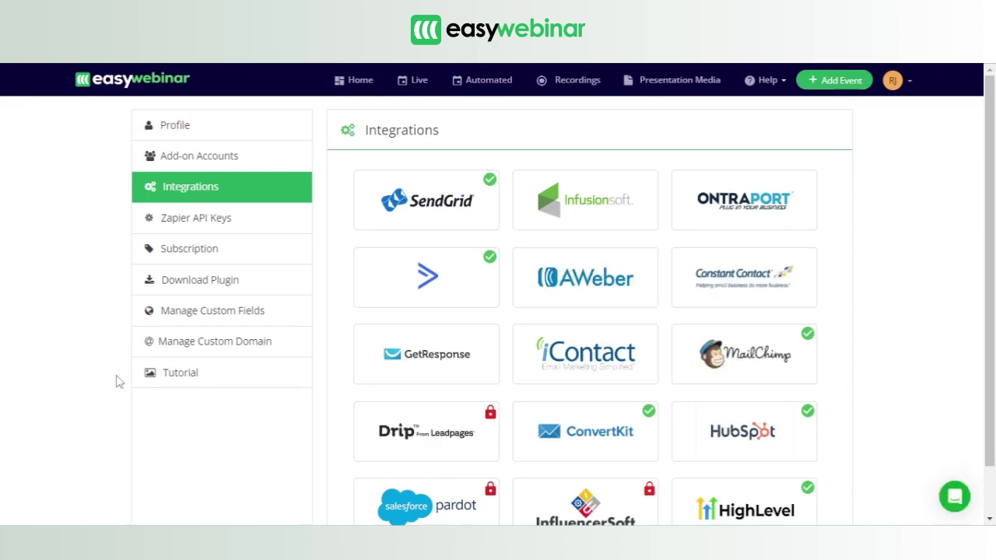
- Disconnect the HubSpot integration from its tile and confirm the disconnection
left_click_drag(995, 148, 994, 231)
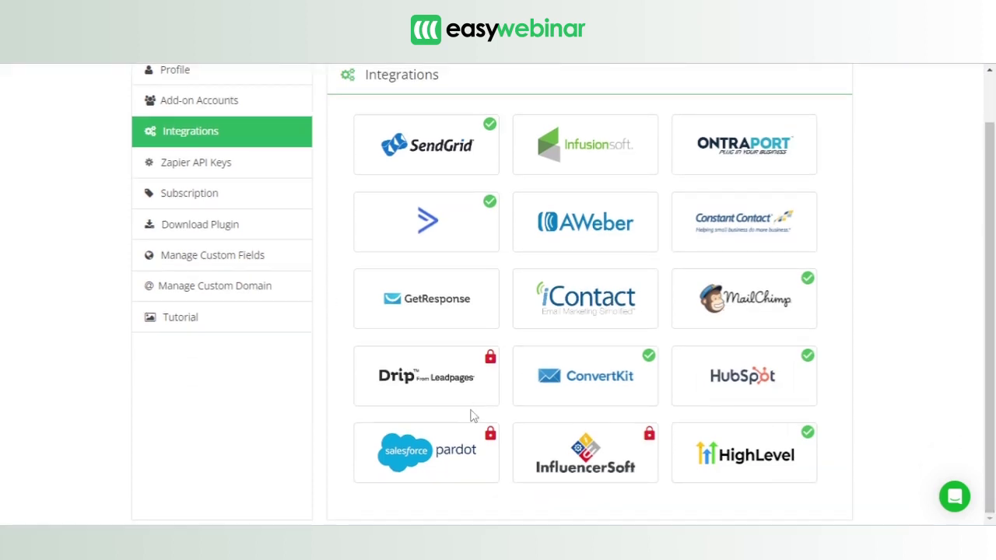
left_click(754, 369)
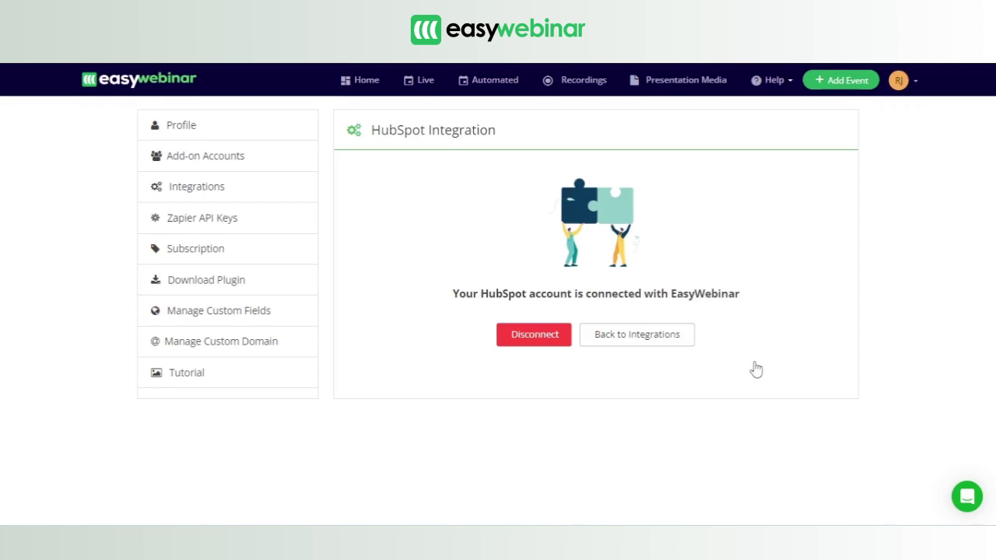
left_click(540, 337)
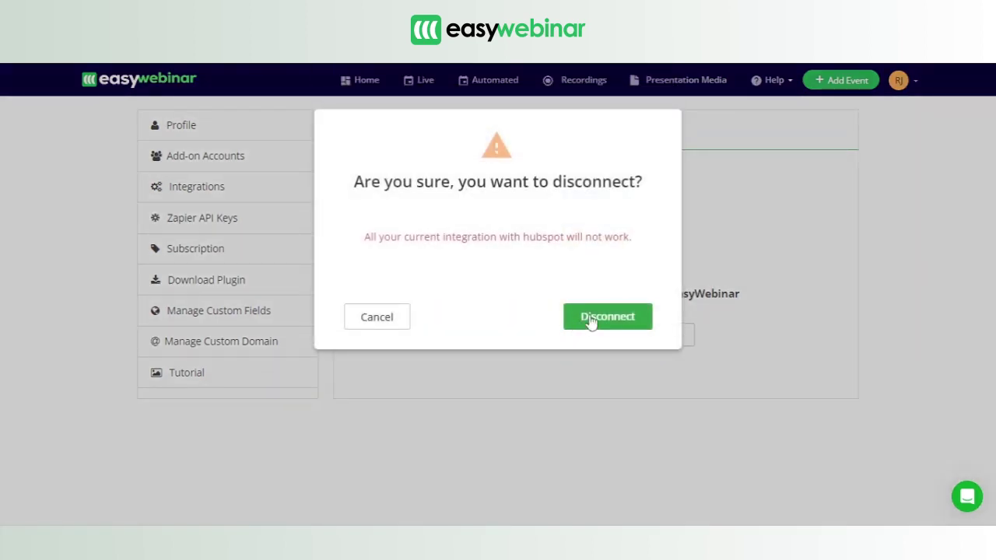
left_click(589, 315)
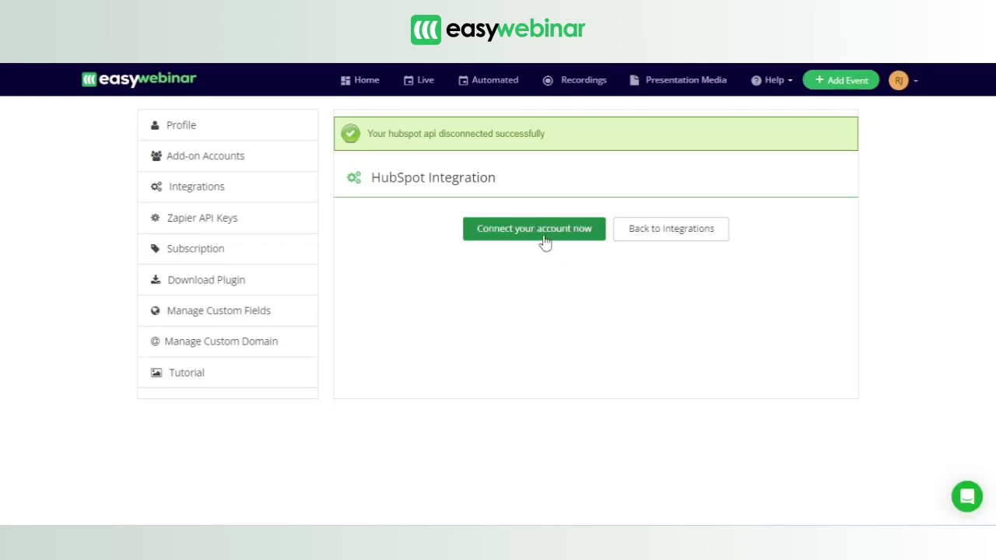
- Start reconnecting HubSpot and review the listed account's domain and ID details
left_click(544, 240)
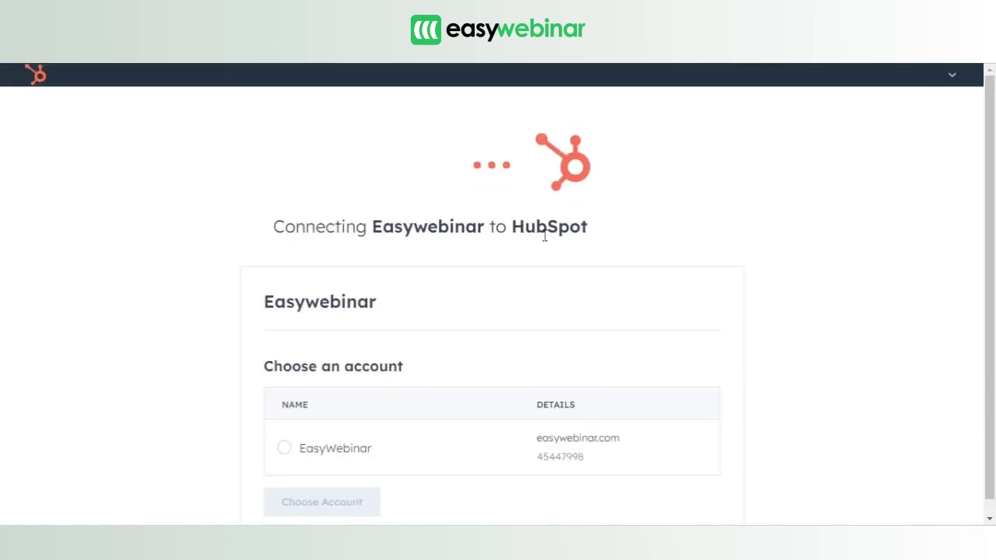
scroll(985, 156, "down", 1)
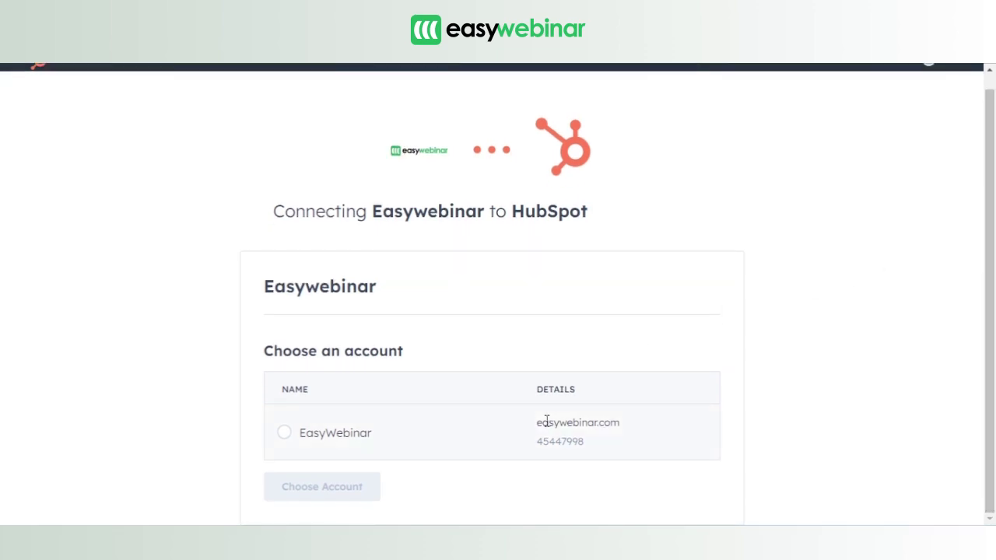
left_click_drag(537, 422, 625, 432)
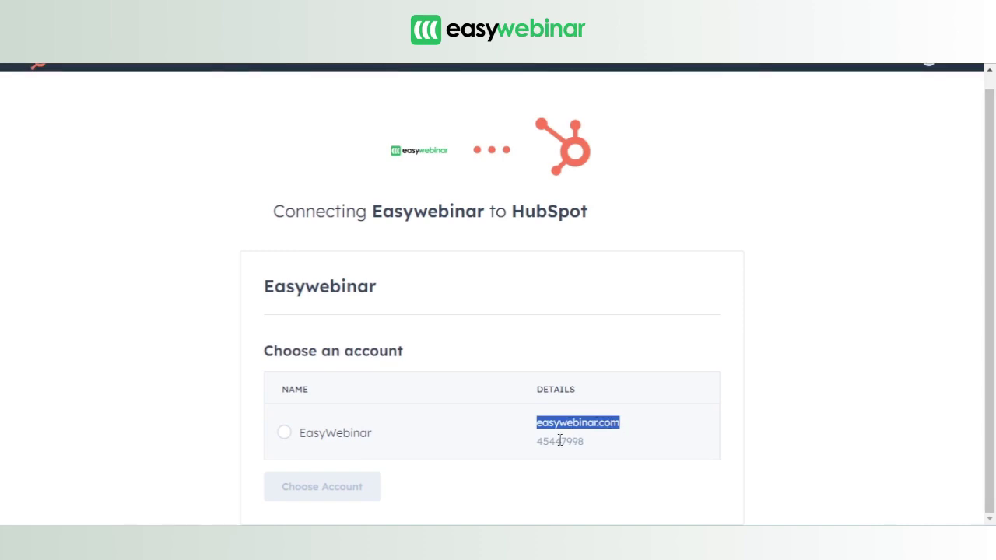
left_click_drag(536, 443, 590, 443)
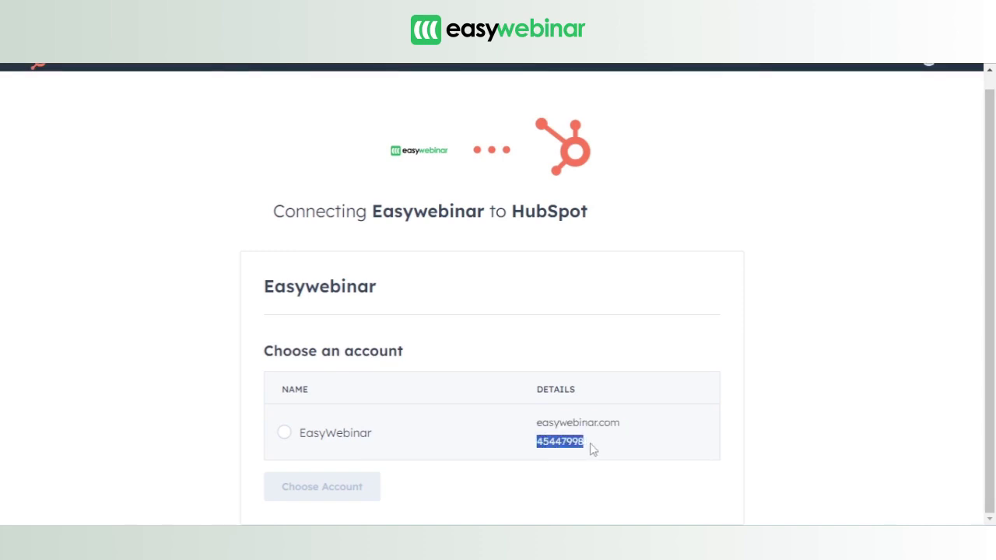
left_click(781, 440)
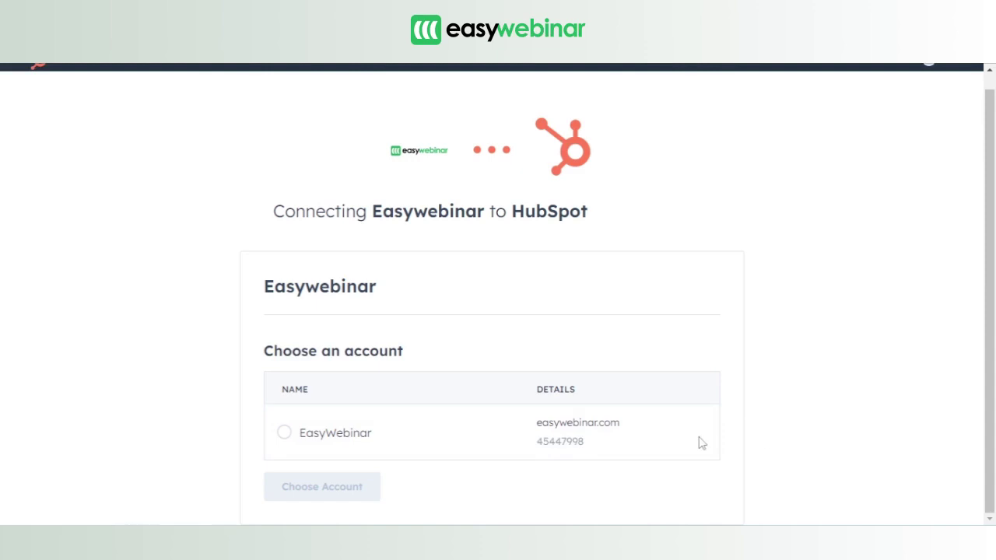
left_click_drag(568, 443, 594, 450)
- Choose the EasyWebinar HubSpot account, accept the consent terms, and connect the app
left_click(284, 434)
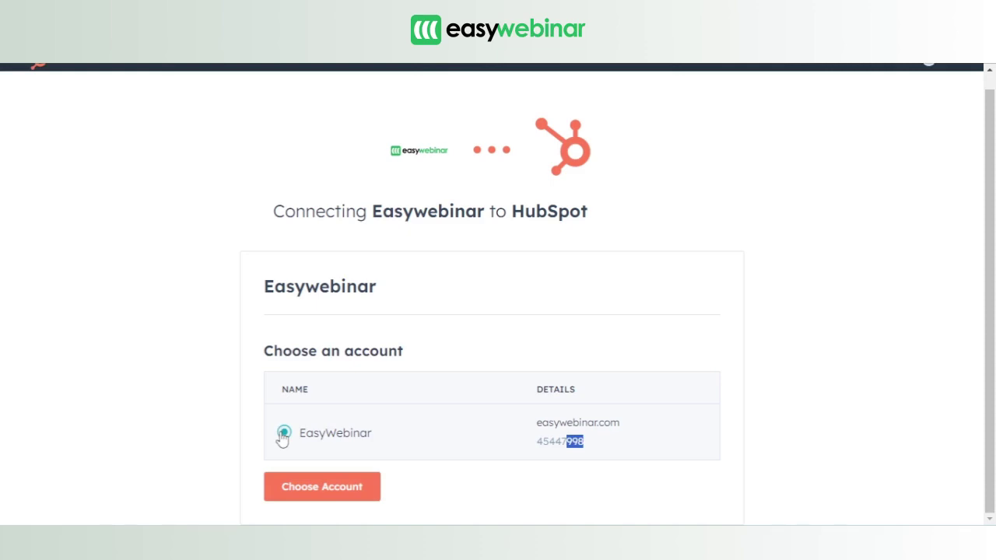
left_click(333, 484)
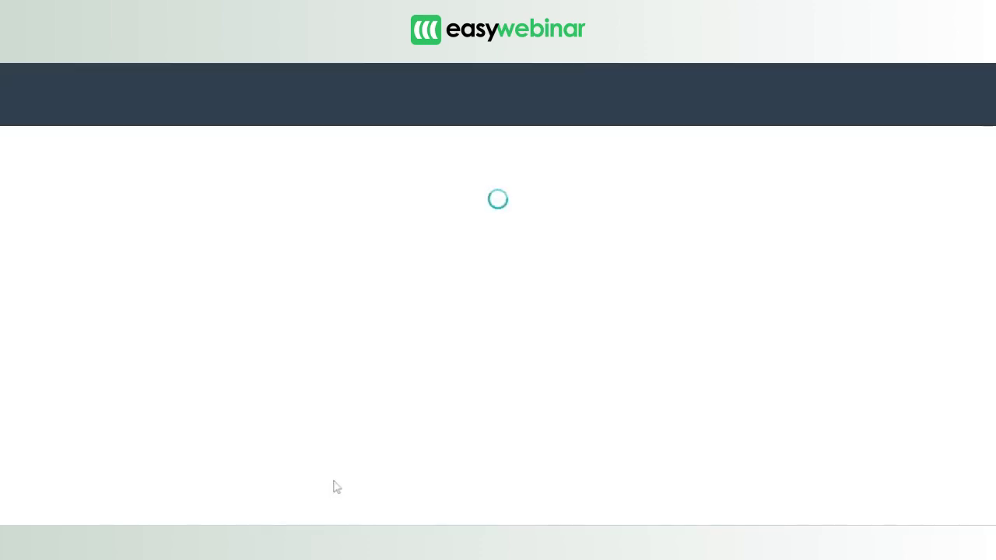
left_click(262, 461)
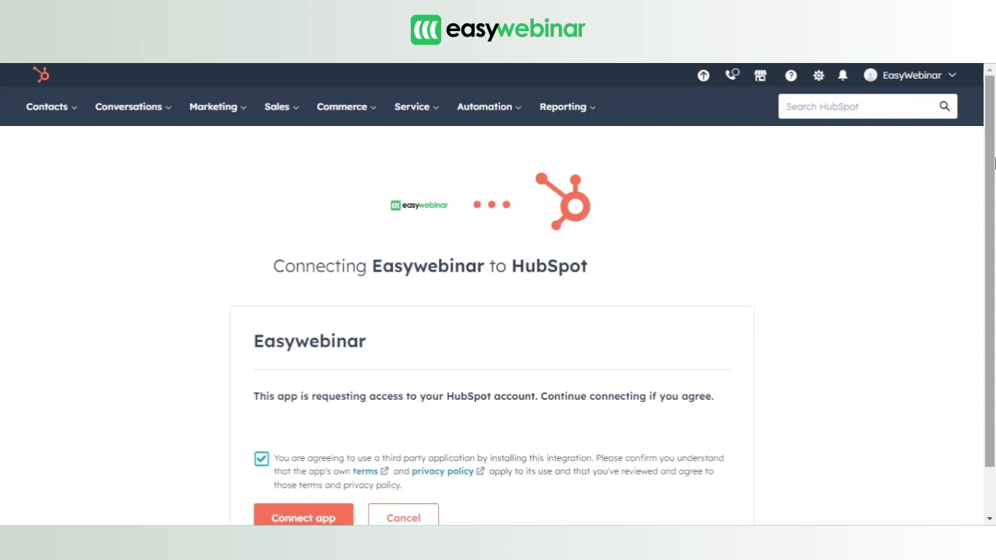
scroll(481, 462, "down", 1)
left_click(343, 470)
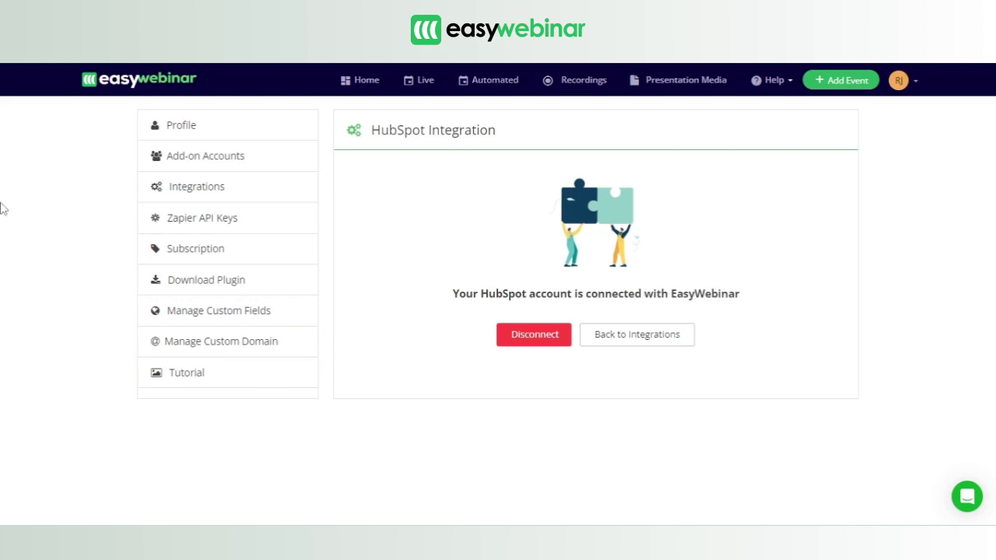
- Open the Cooking Masterclass webinar's Overview from My Webinars
left_click(91, 79)
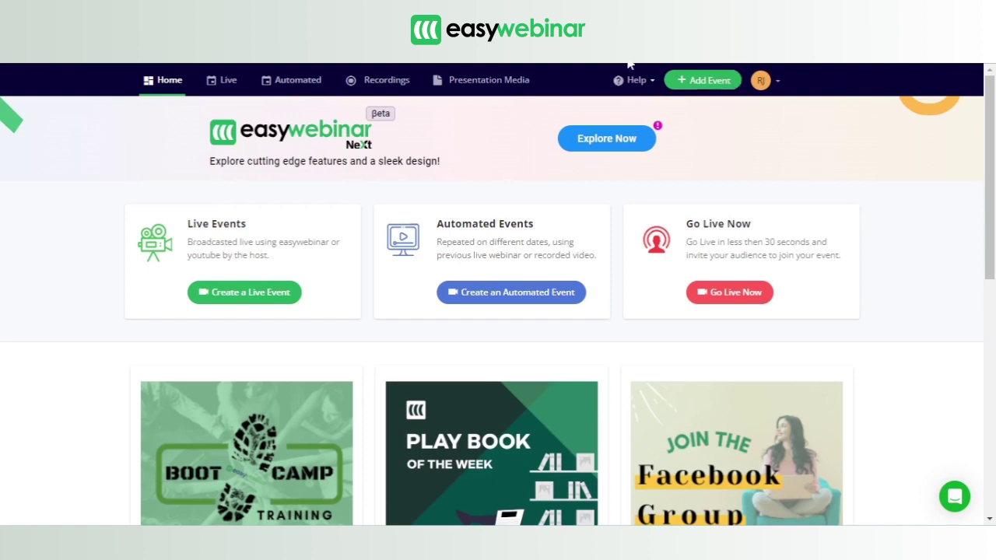
left_click(607, 141)
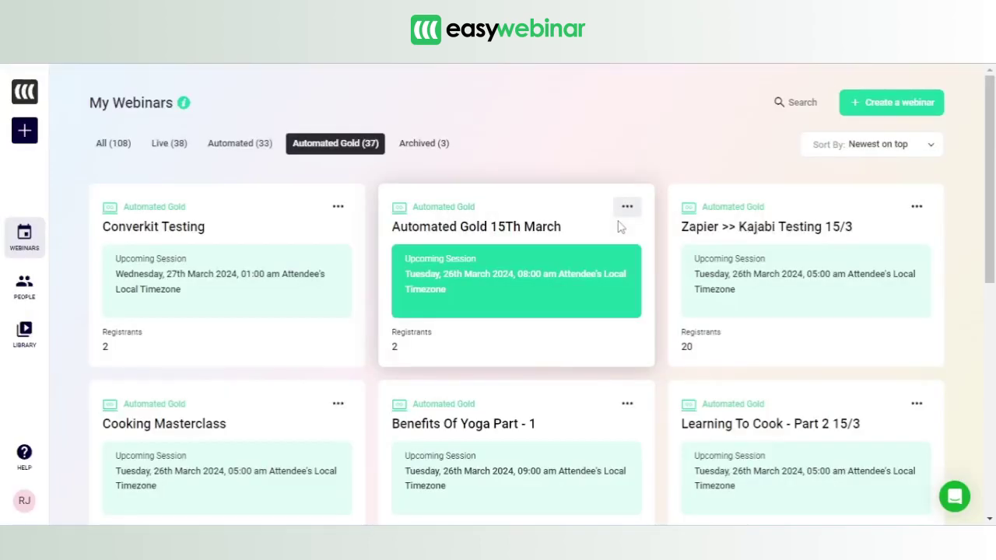
left_click(618, 225)
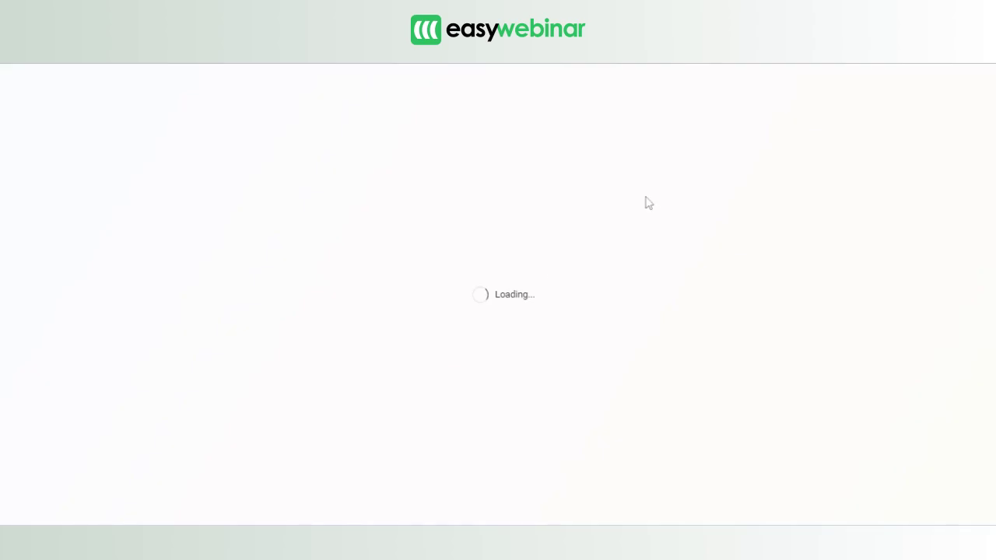
scroll(994, 117, "down", 3)
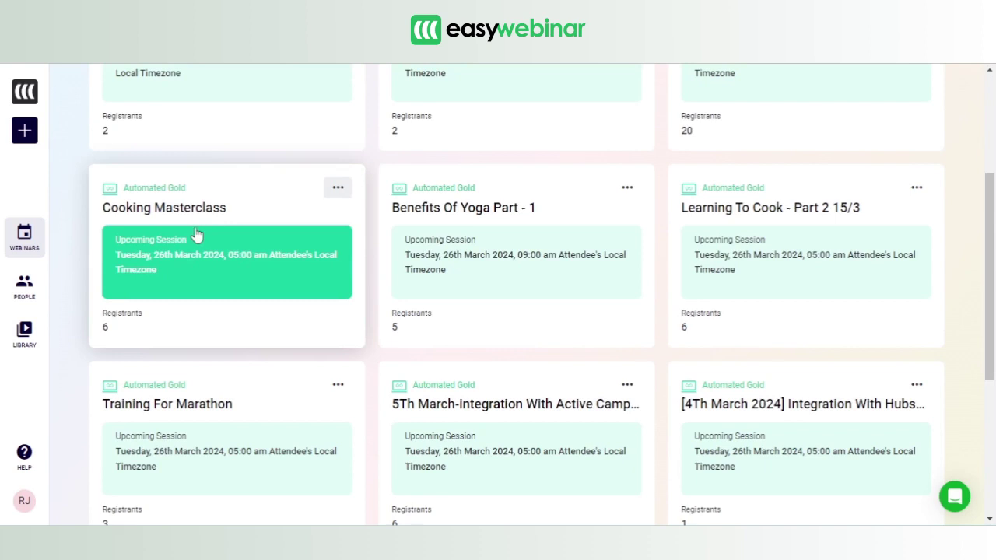
left_click(193, 235)
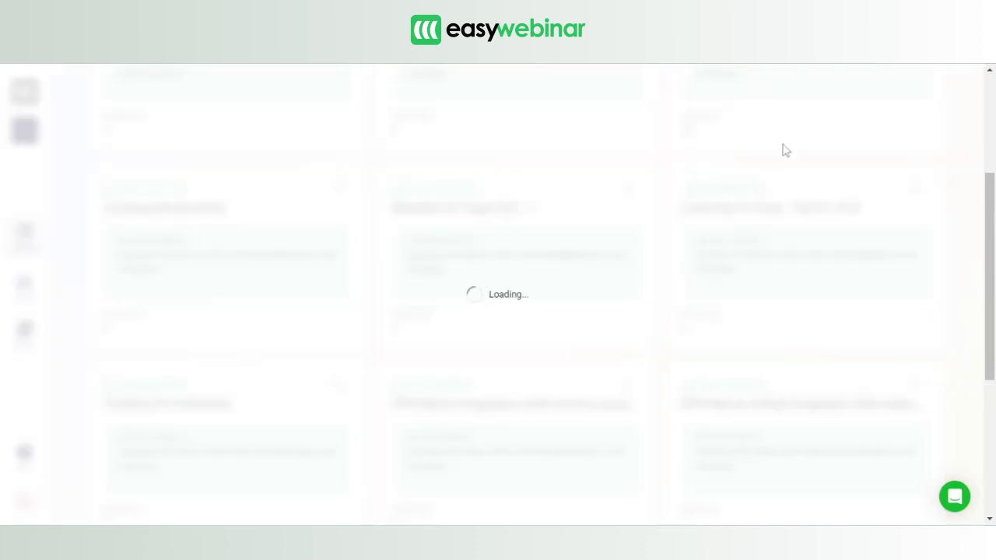
left_click(882, 92)
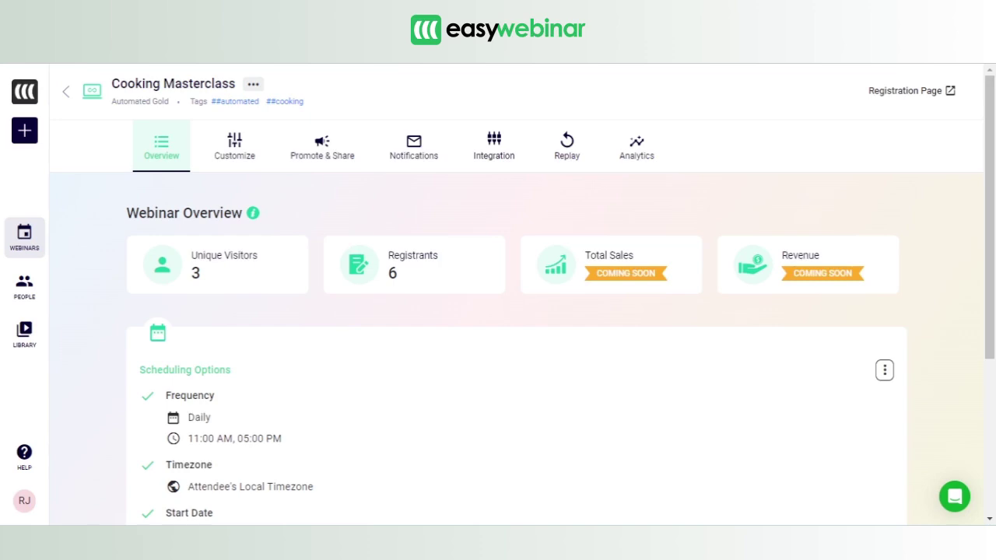
- Connect the HubSpot card to the Cooking Masterclass webinar from its Integration tab
left_click(496, 156)
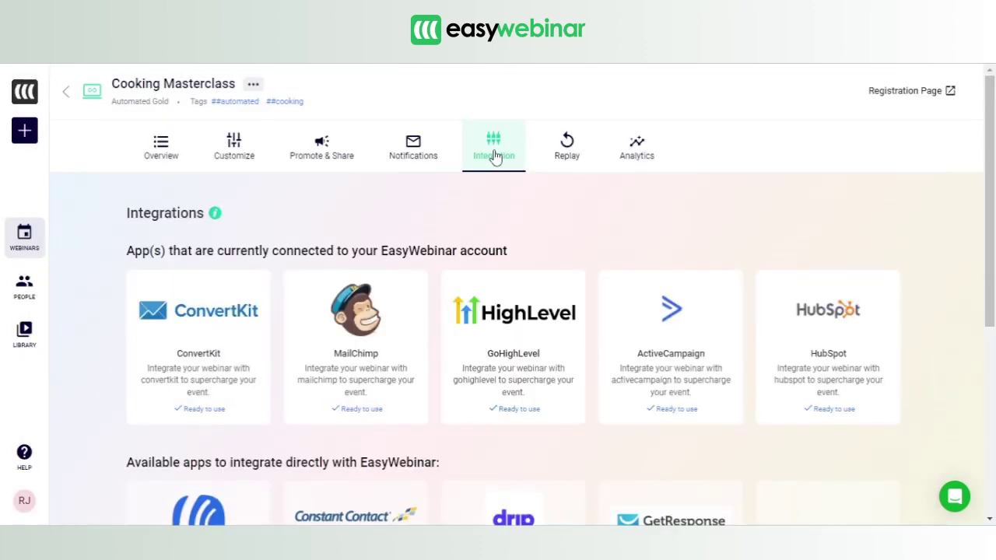
scroll(982, 163, "down", 1)
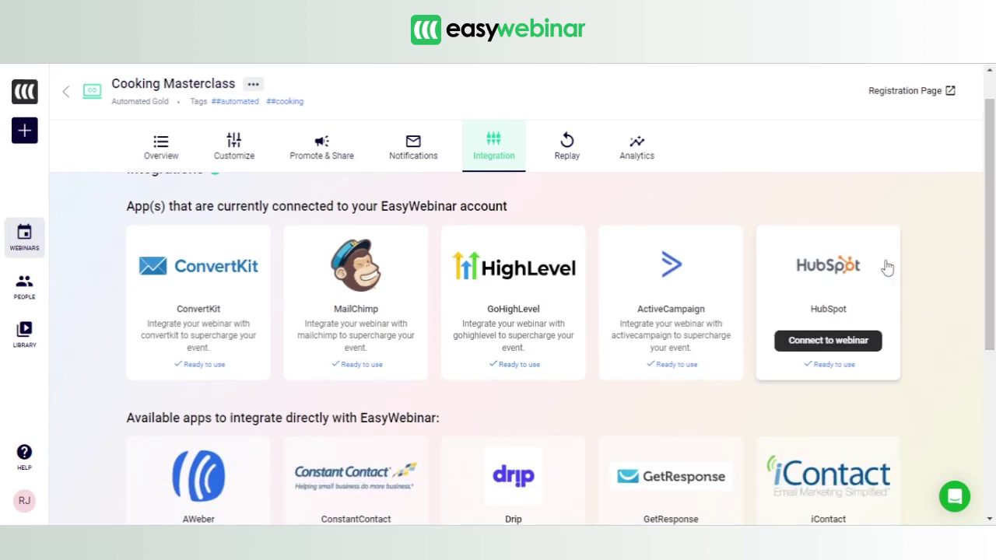
left_click(837, 342)
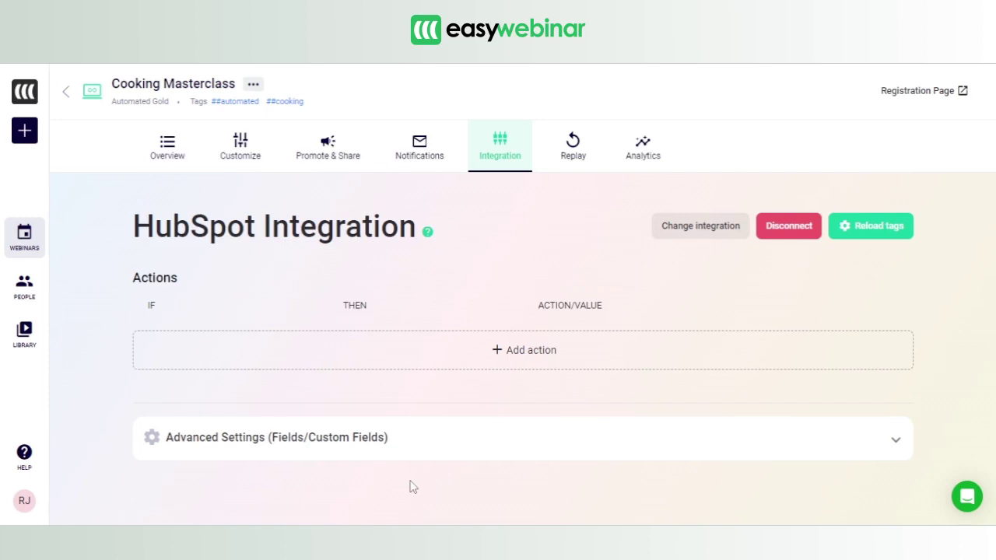
- Add a HubSpot action: IF Registered, THEN Add to list
left_click(524, 348)
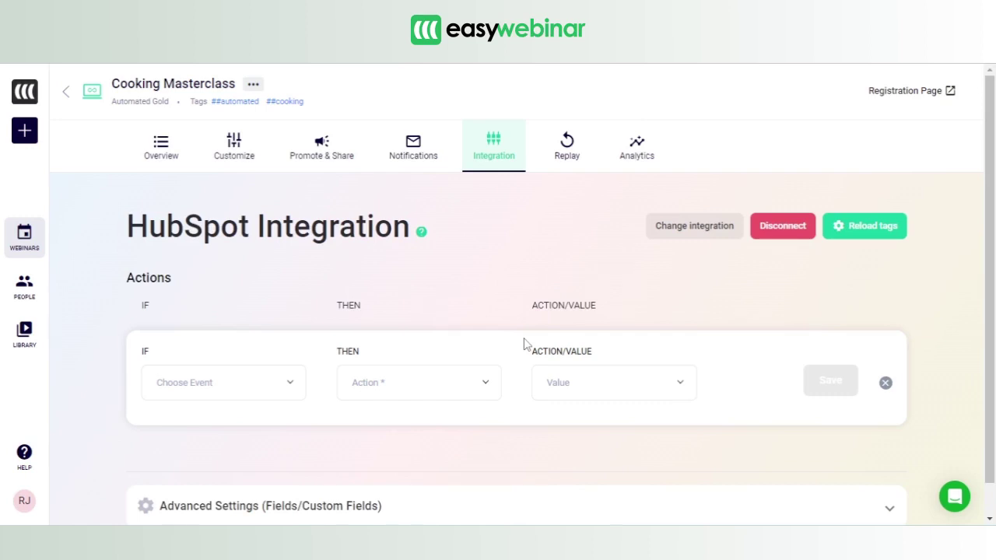
left_click(267, 379)
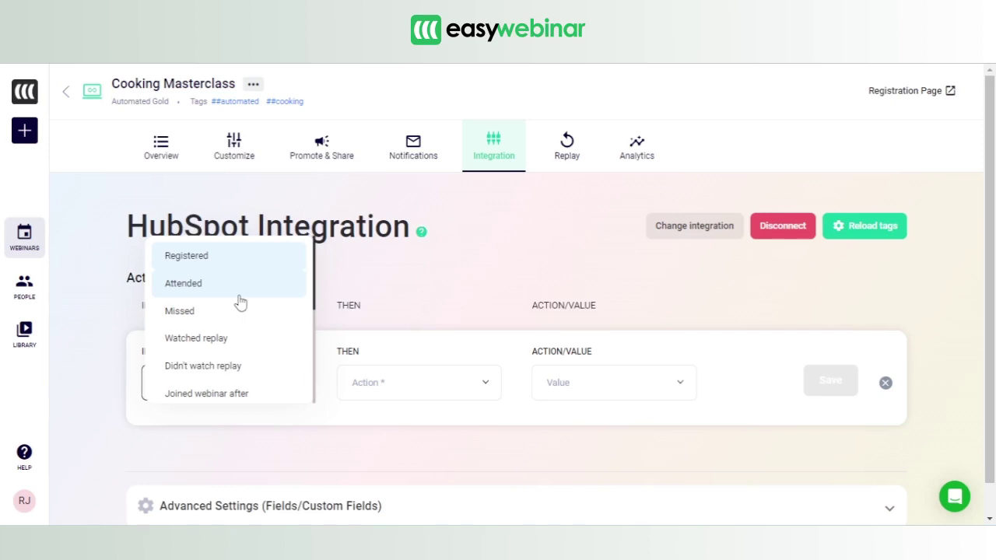
left_click(230, 260)
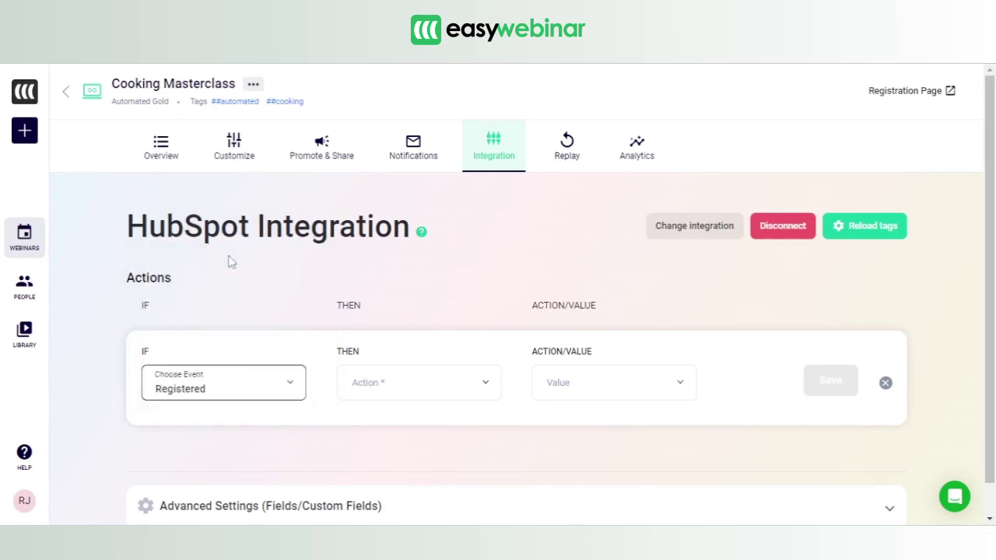
left_click(367, 384)
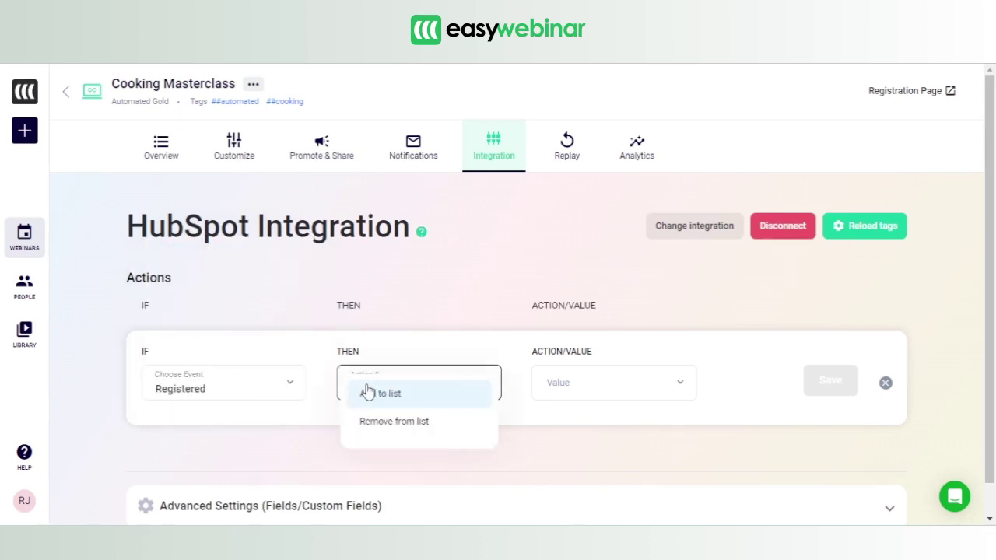
left_click(374, 394)
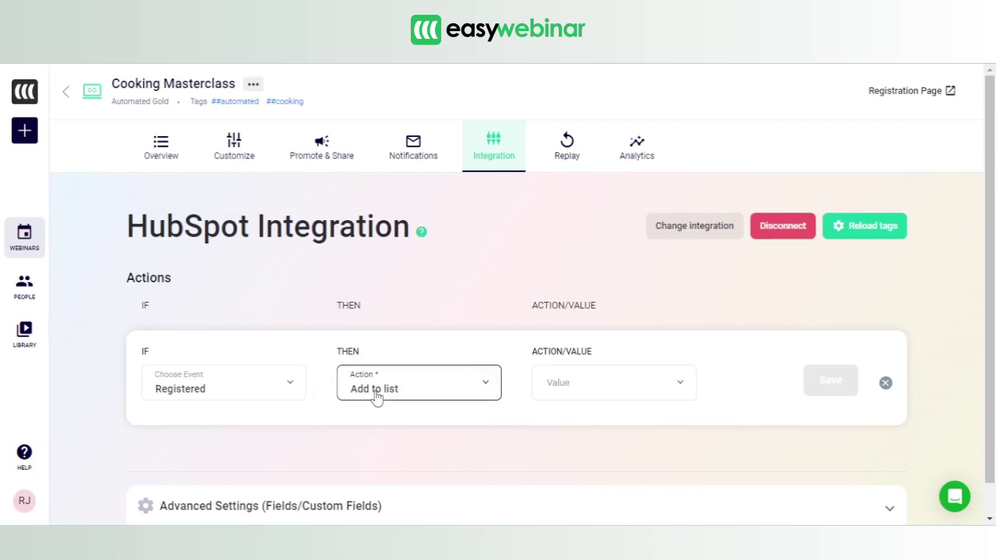
- Set the action's list to Testing 111, save it, and open the Registration Page
left_click(597, 385)
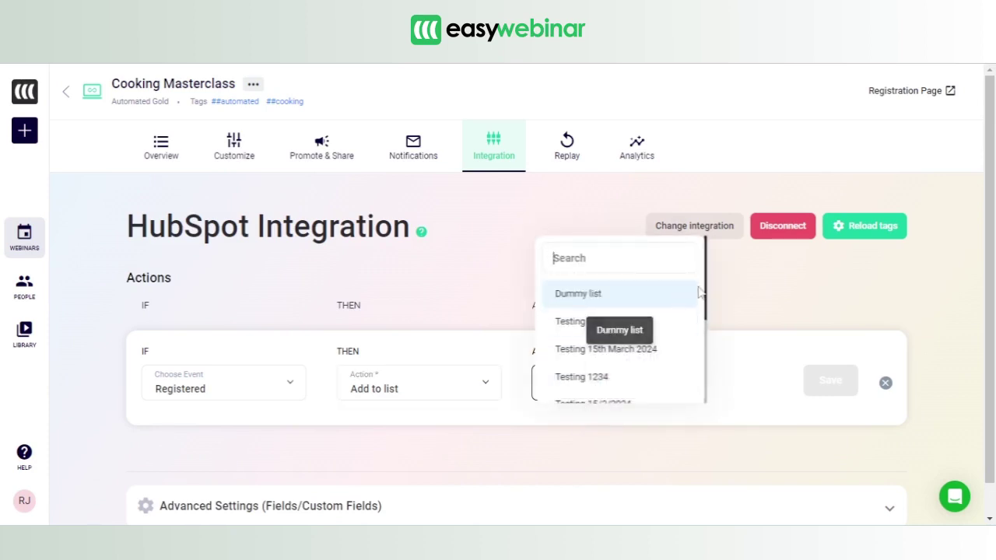
left_click_drag(706, 277, 706, 374)
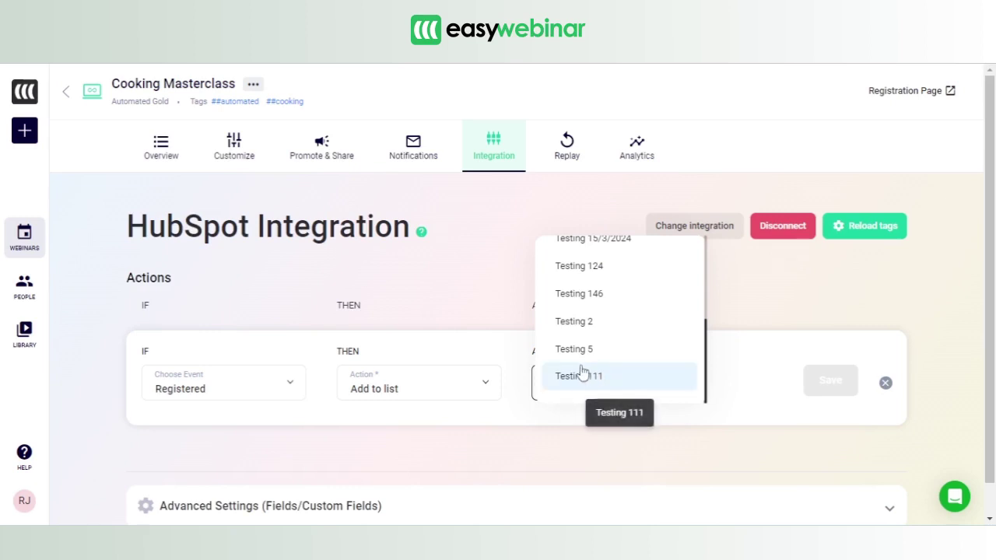
left_click(597, 376)
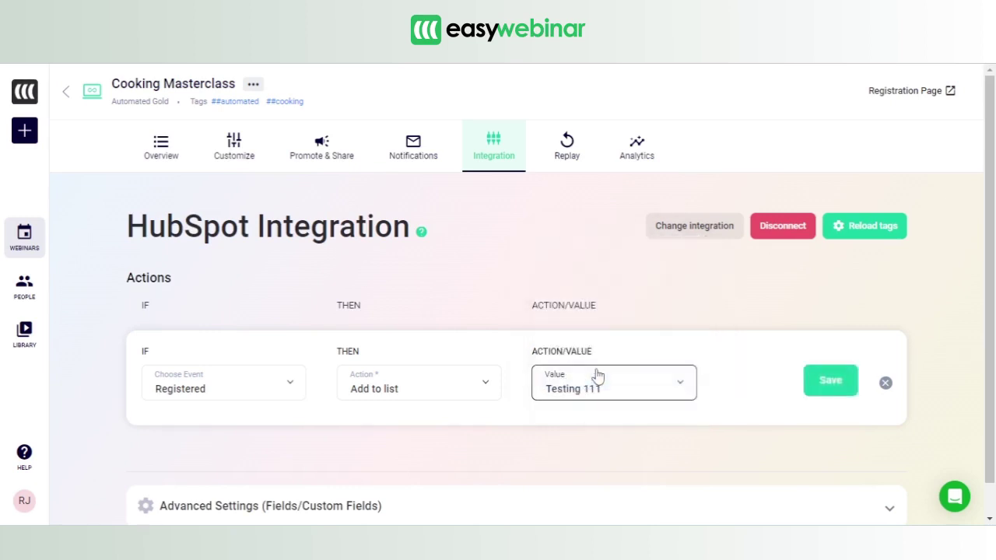
left_click(828, 381)
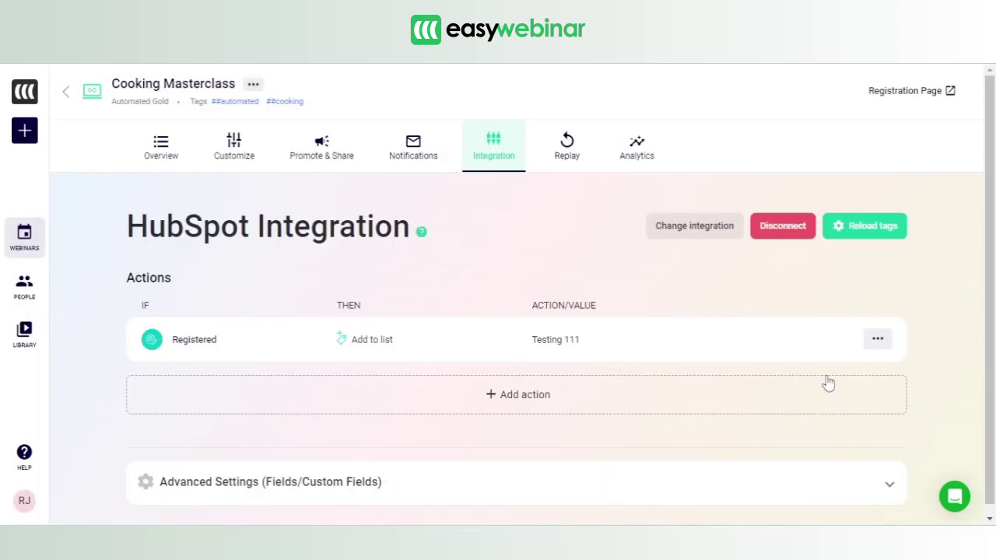
left_click_drag(993, 239, 994, 284)
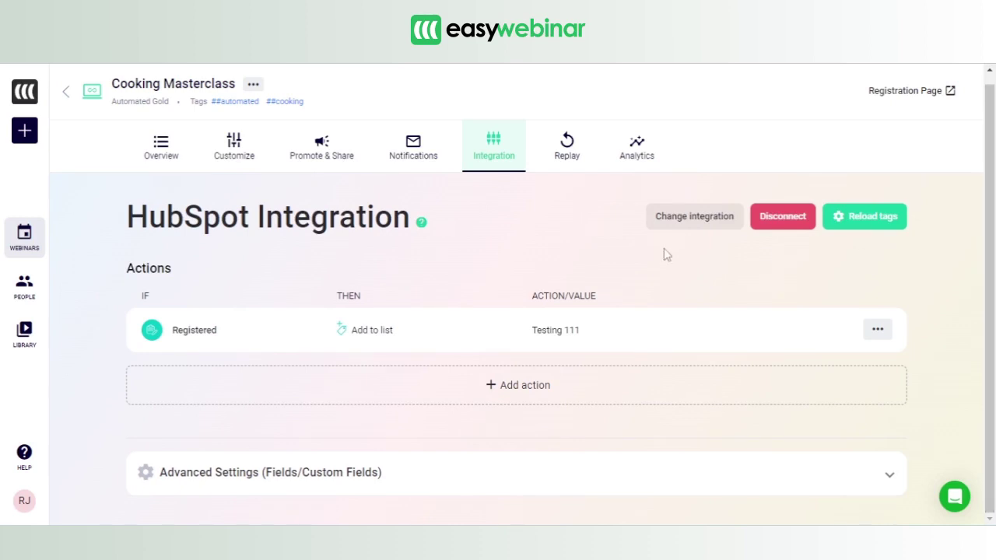
left_click(887, 94)
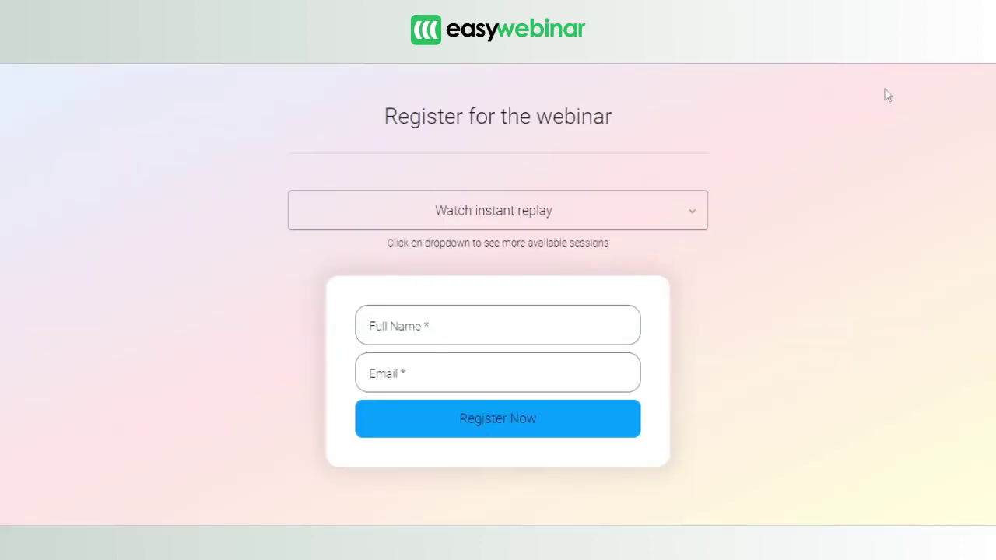
- Register a test attendee by entering a full name and e-mail address
left_click(503, 319)
key("Tab")
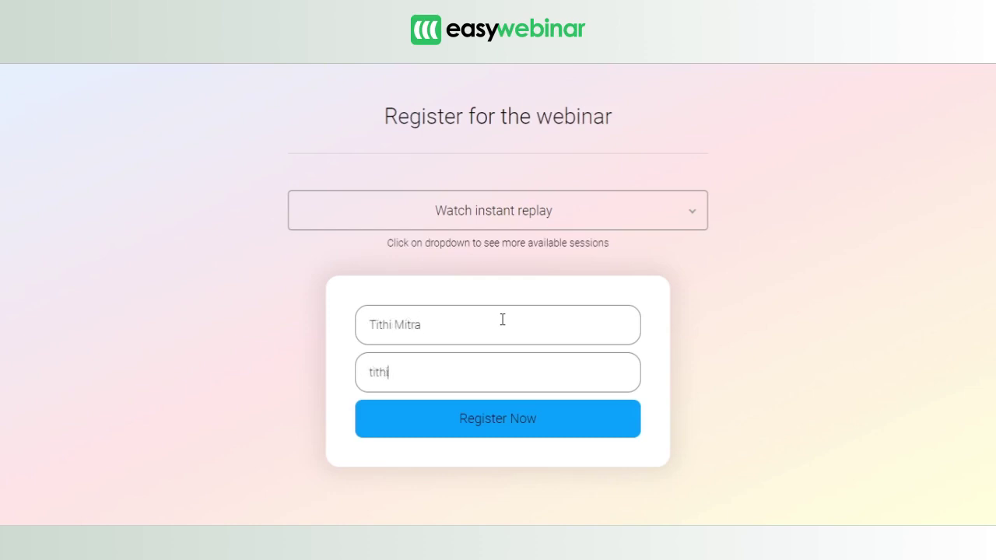
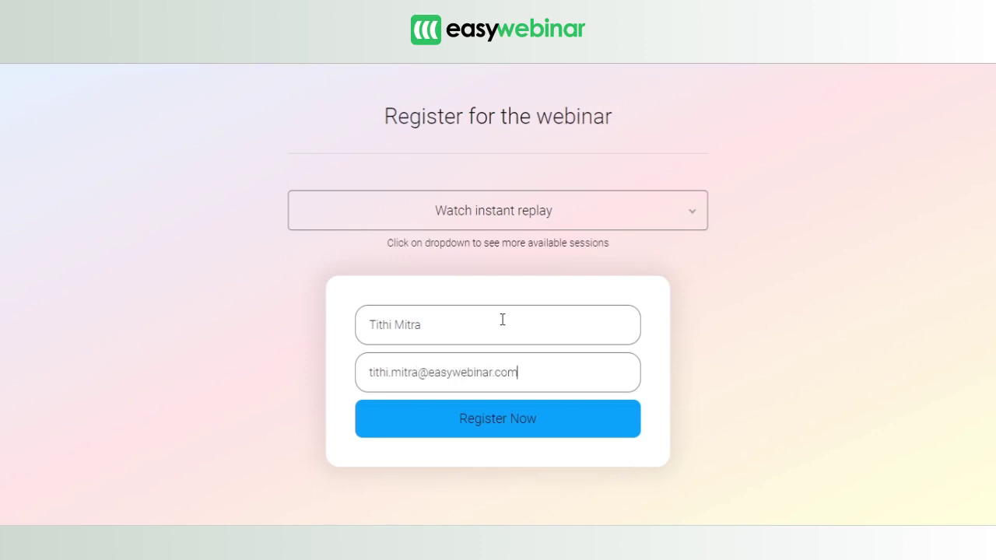
left_click(510, 422)
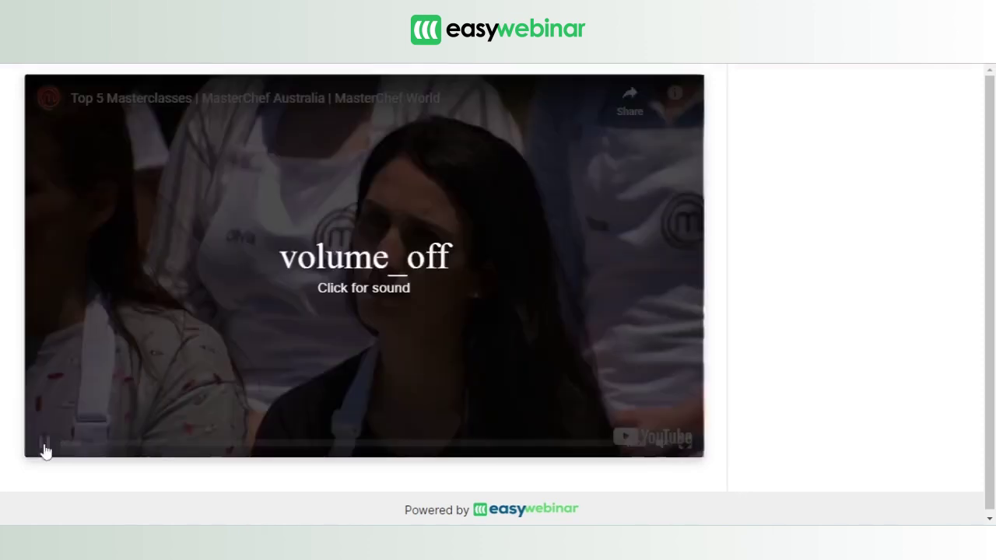
- Play and pause the instant replay, then return to HubSpot's Testing 111 list
left_click(44, 449)
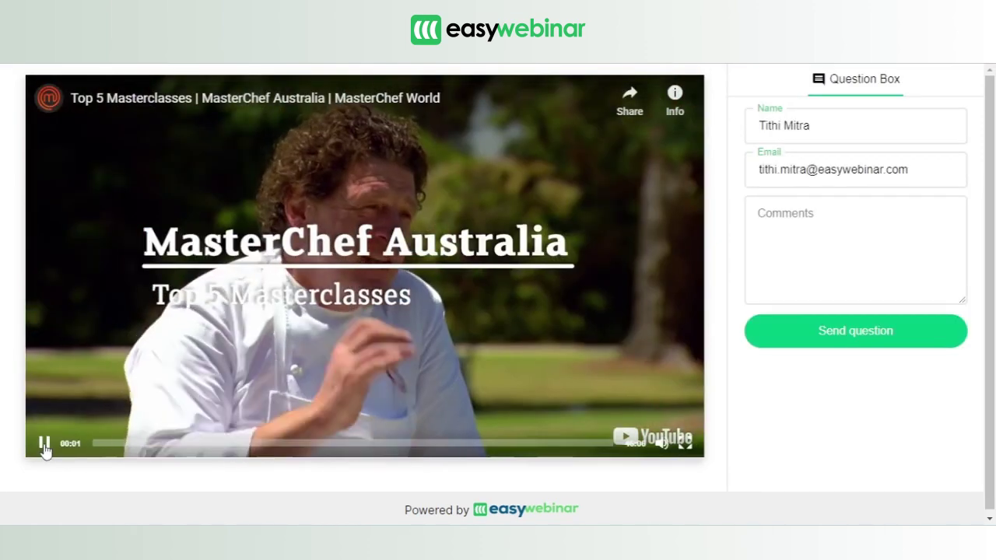
left_click(45, 445)
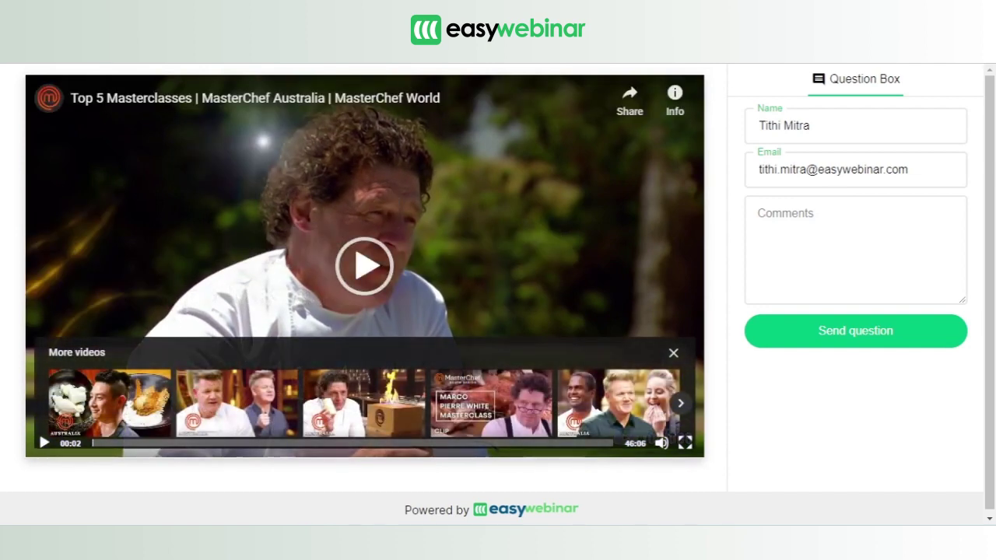
left_click(639, 62)
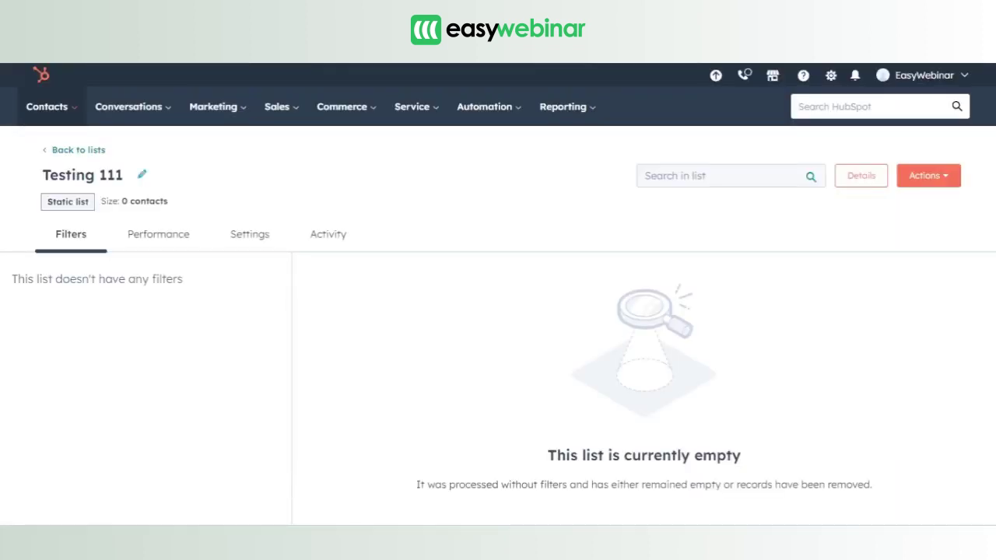
- Refresh HubSpot's lists overview, then view the full Contacts page of 13 records
left_click(47, 109)
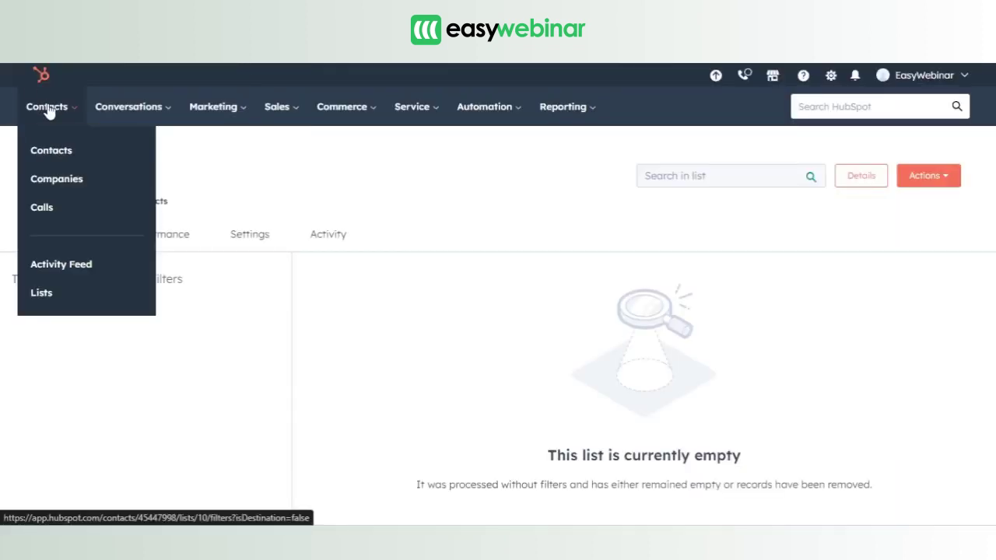
left_click(60, 293)
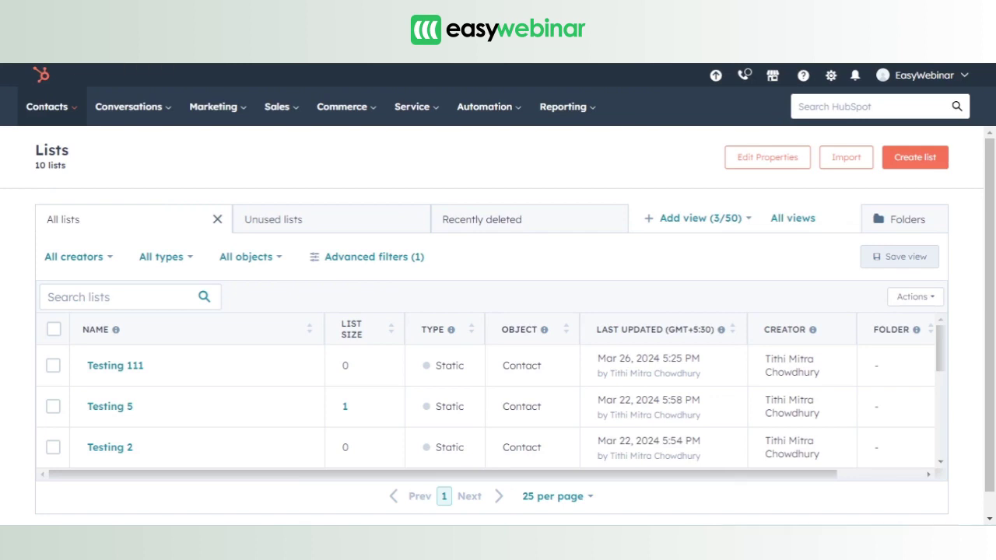
key("F5")
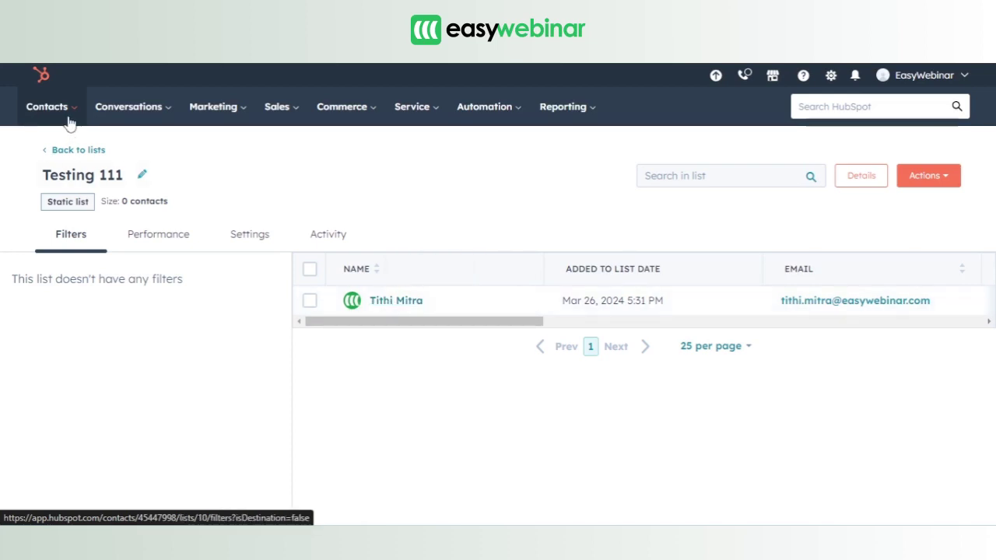
mouse_move(69, 123)
left_click(70, 151)
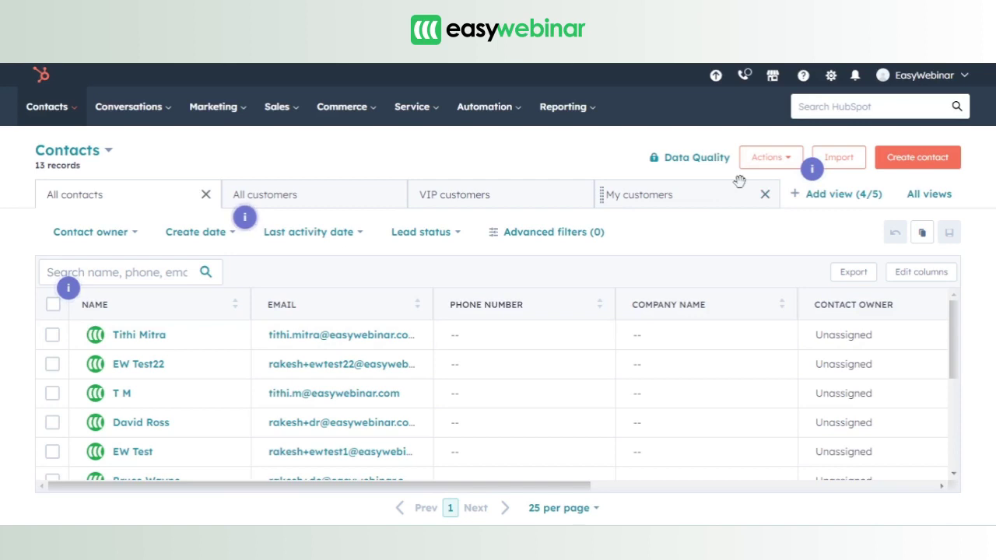
- Start a new HubSpot contact property from Actions > Edit properties
left_click(783, 161)
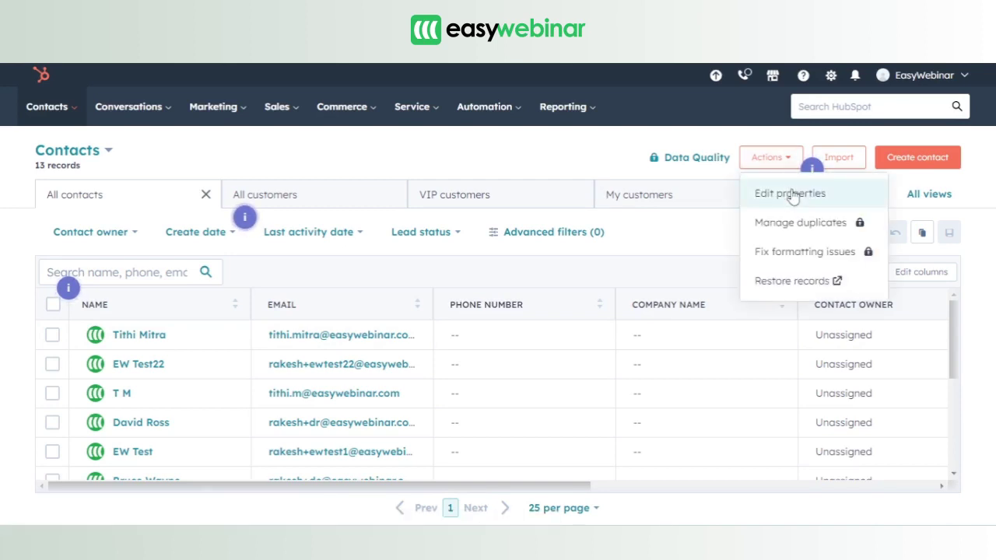
left_click(792, 194)
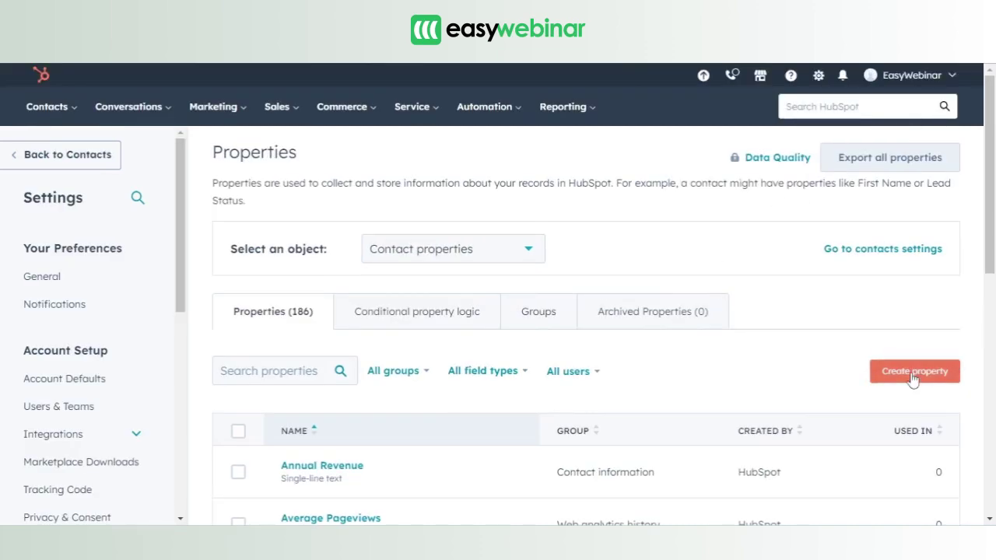
left_click(913, 373)
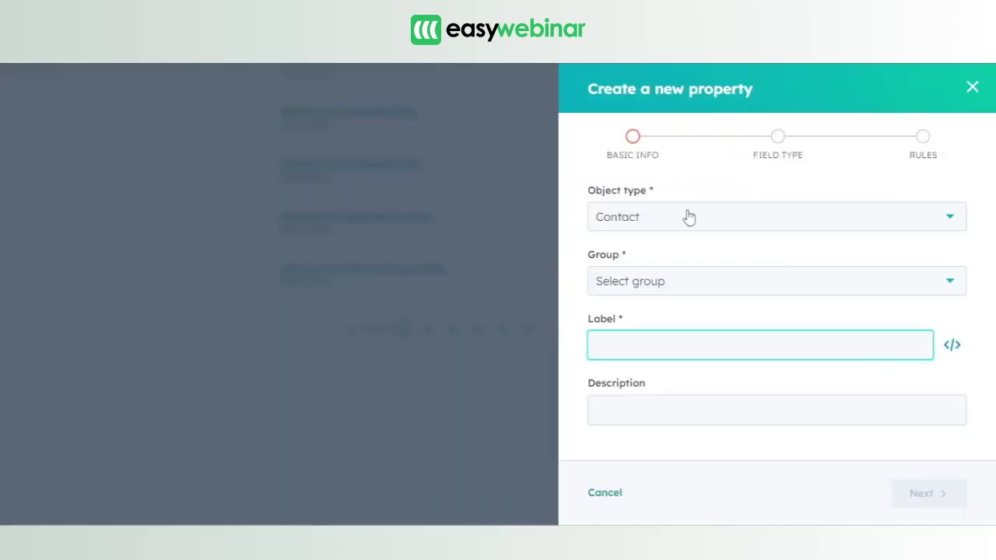
- Set the new property's object type to Contact and group to Contact information
left_click(687, 217)
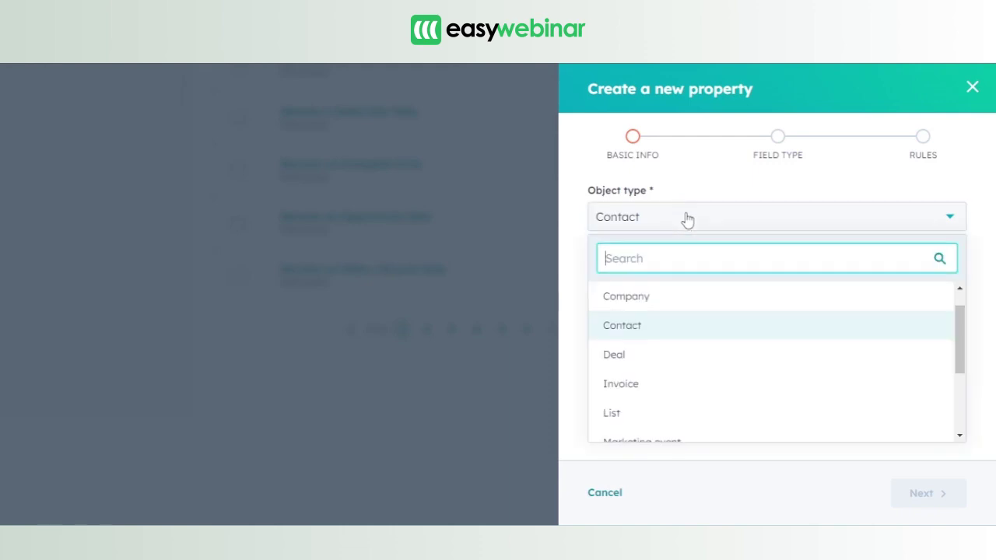
left_click(664, 330)
left_click(663, 285)
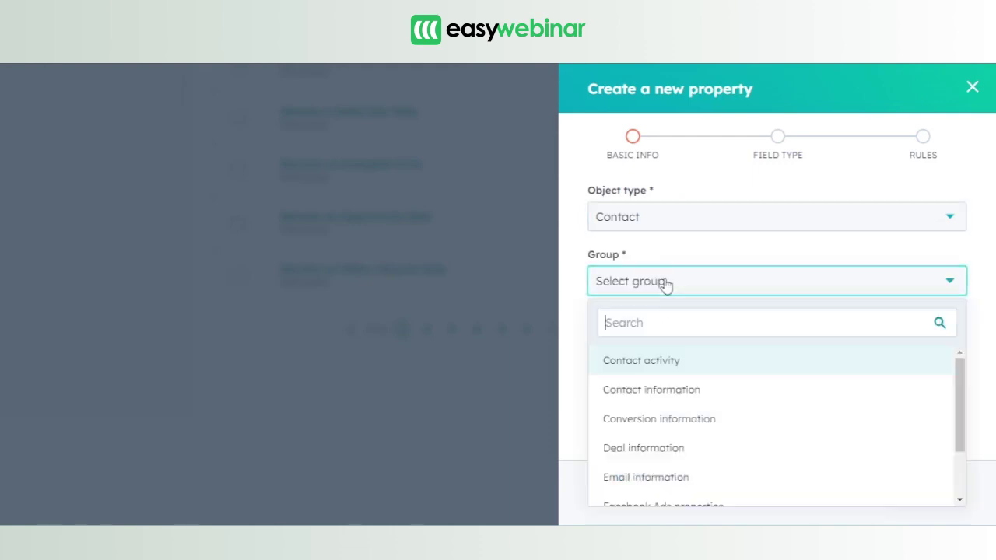
left_click(653, 396)
left_click(632, 354)
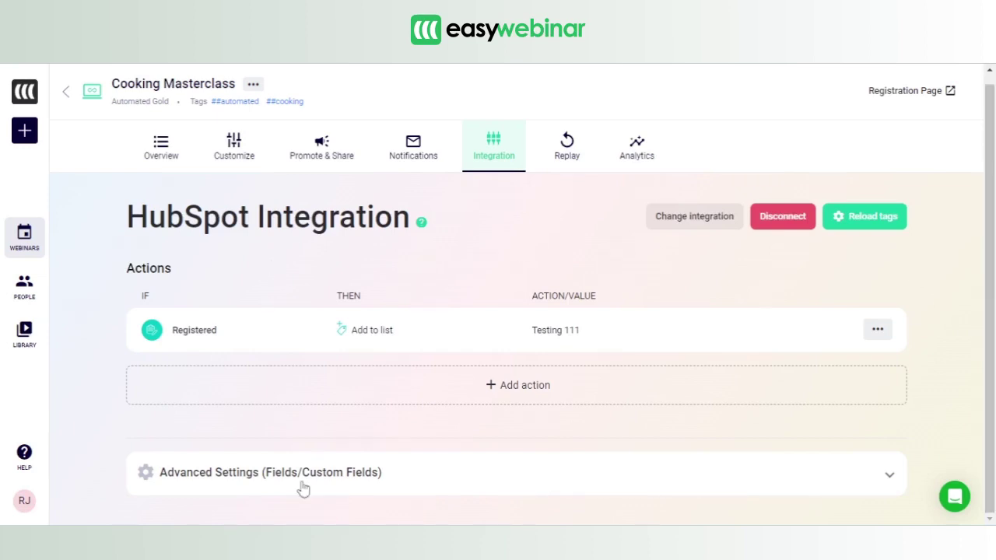
- Carry the Webinar Join Link and Webinar Short Link field names from EasyWebinar into HubSpot's Label field
left_click_drag(992, 245, 994, 388)
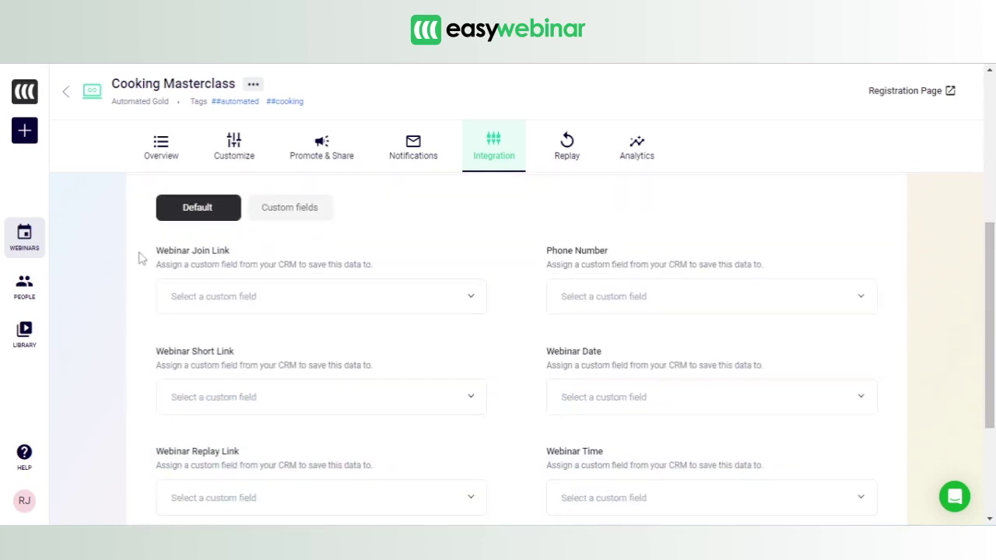
left_click_drag(157, 254, 237, 253)
key("ctrl+c")
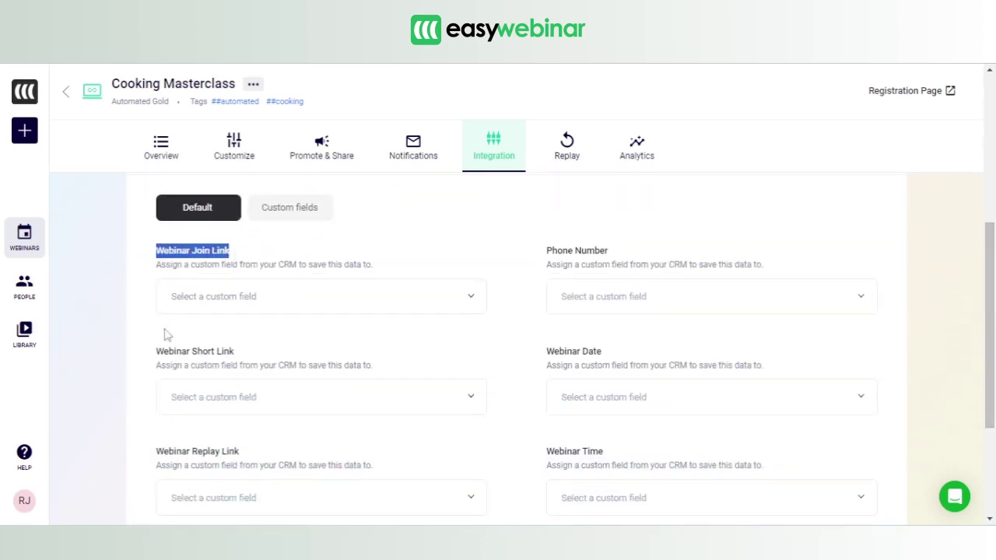
left_click_drag(155, 354, 246, 358)
left_click_drag(156, 455, 273, 458)
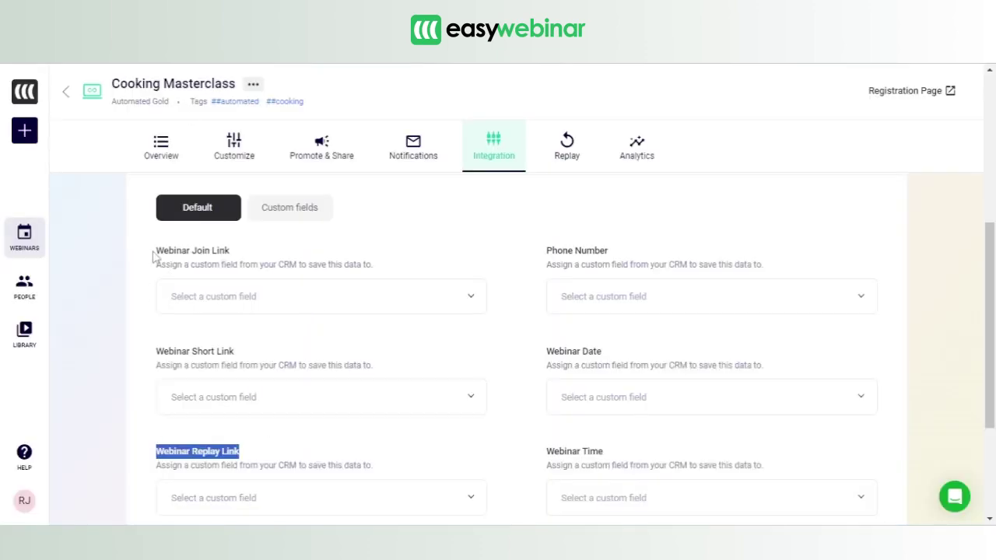
left_click_drag(158, 250, 238, 253)
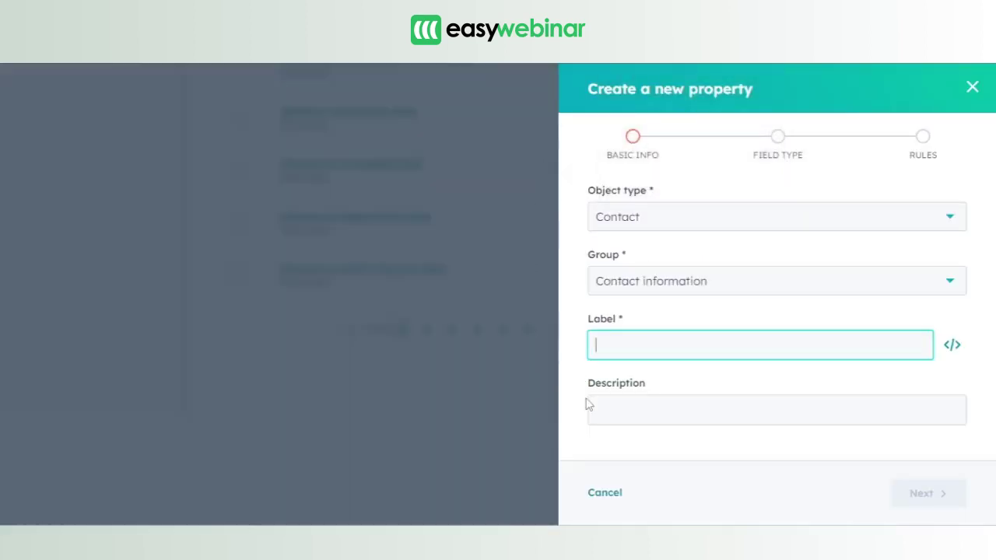
key("ctrl+v")
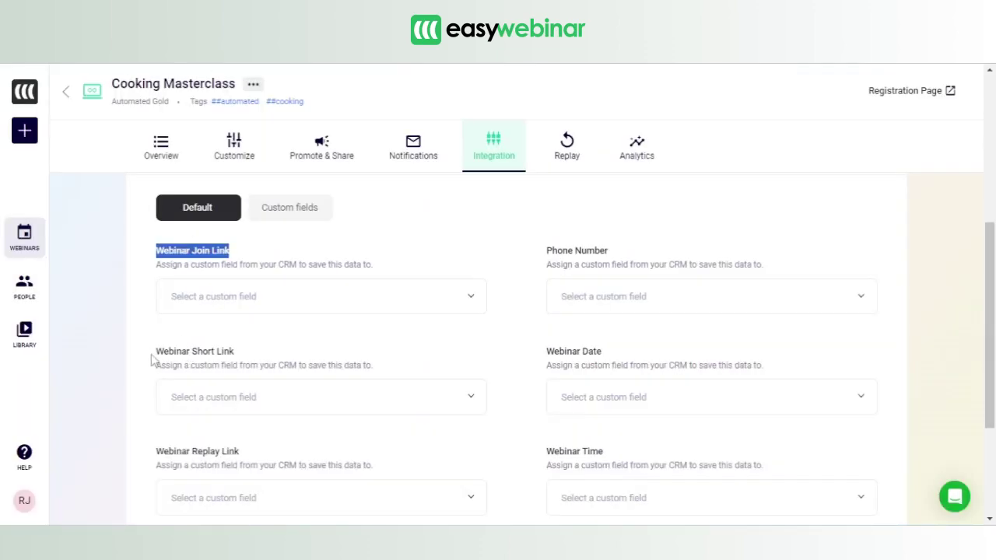
left_click_drag(156, 351, 283, 357)
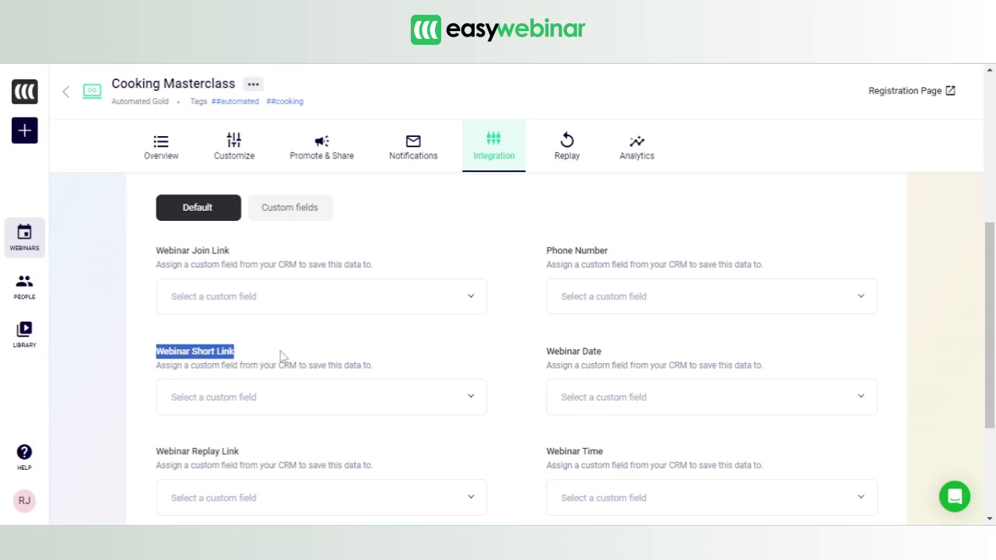
key("ctrl+c")
key("alt+Tab")
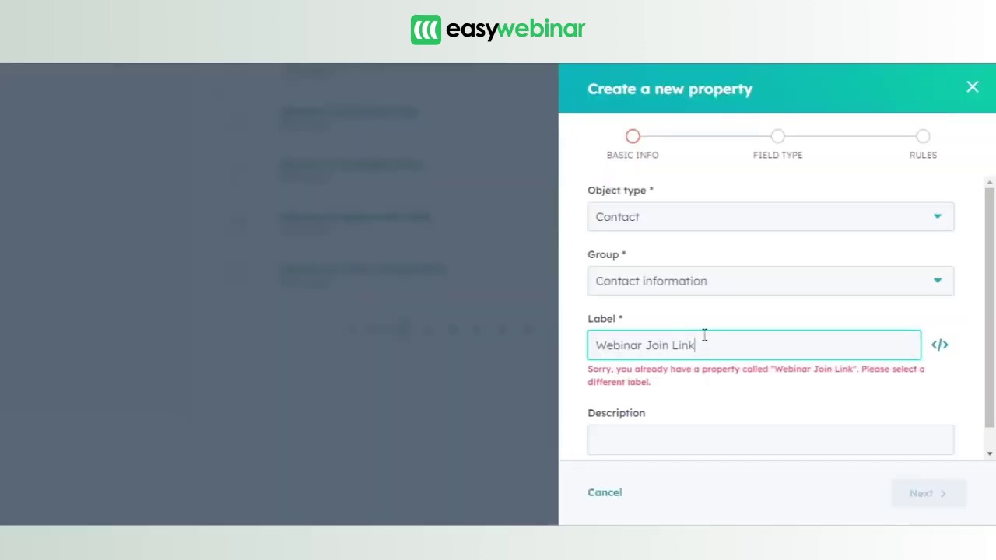
- Set the property label and description to 'Webinar Short Link'
key("ctrl+a")
key("ctrl+v")
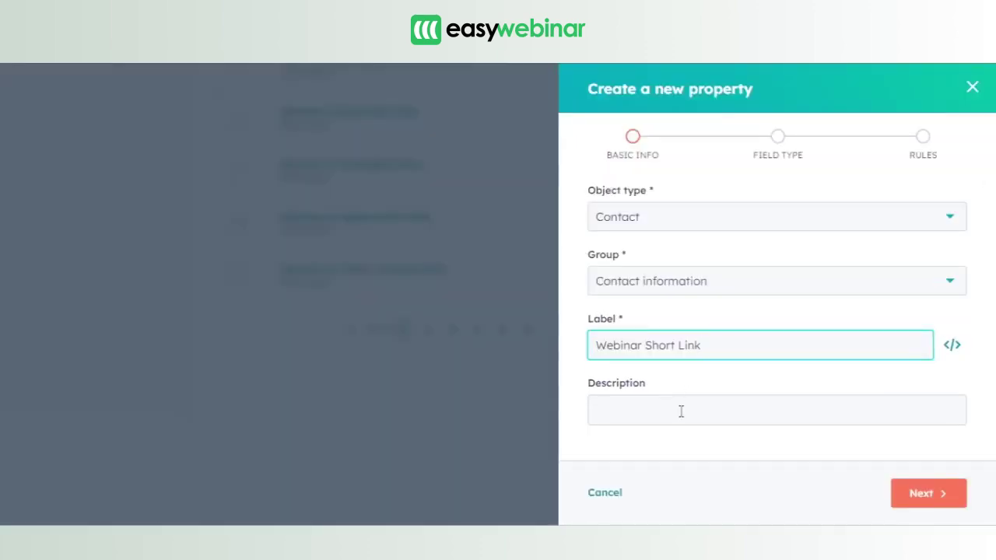
left_click(681, 411)
key("ctrl+v")
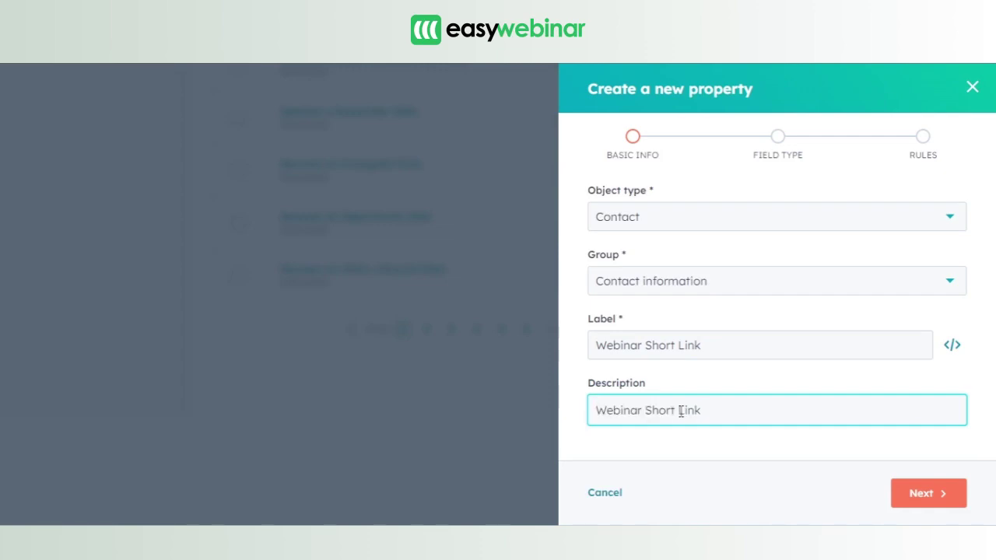
left_click(927, 492)
- Make the property a Multi-line text field and create it
left_click(818, 248)
left_click(759, 271)
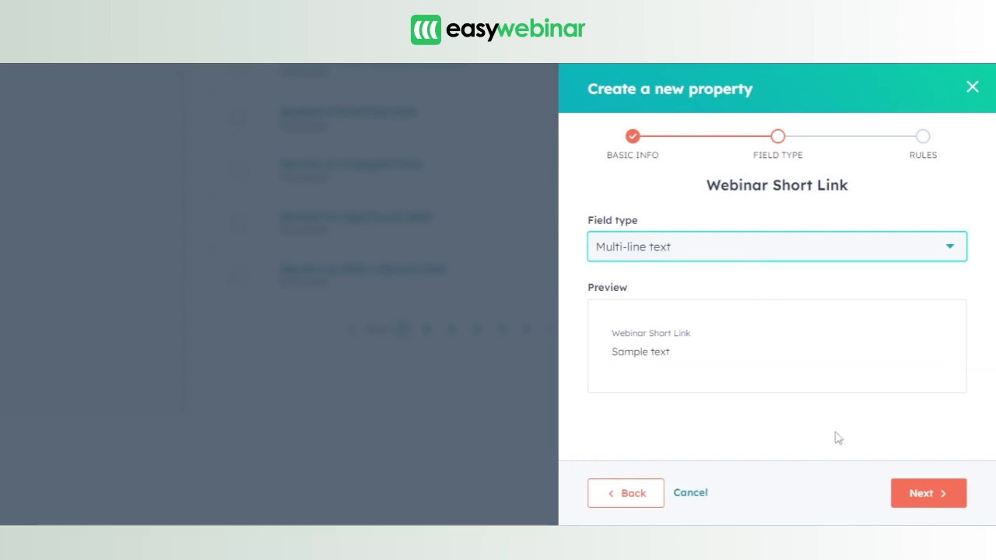
left_click(713, 347)
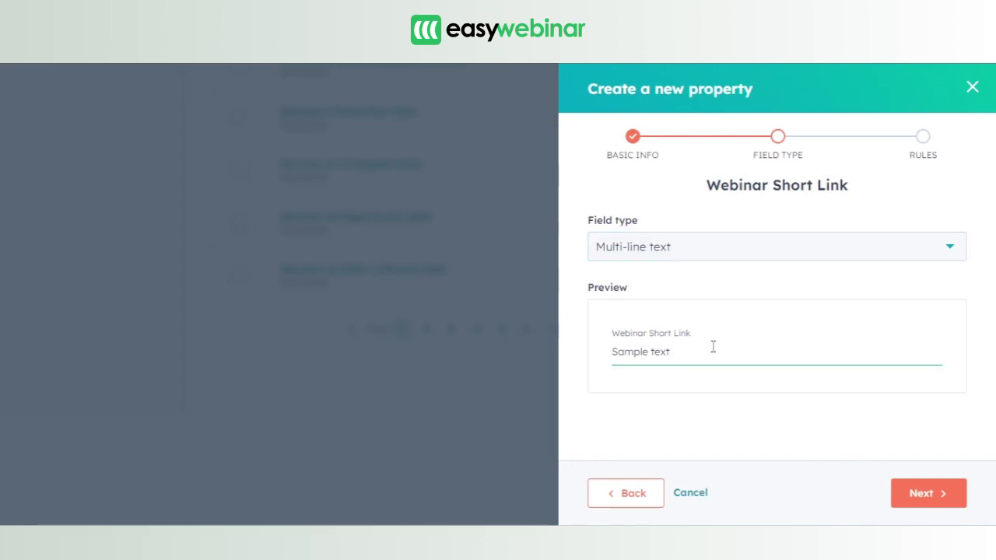
triple_click(713, 347)
type("Webinar Short Link")
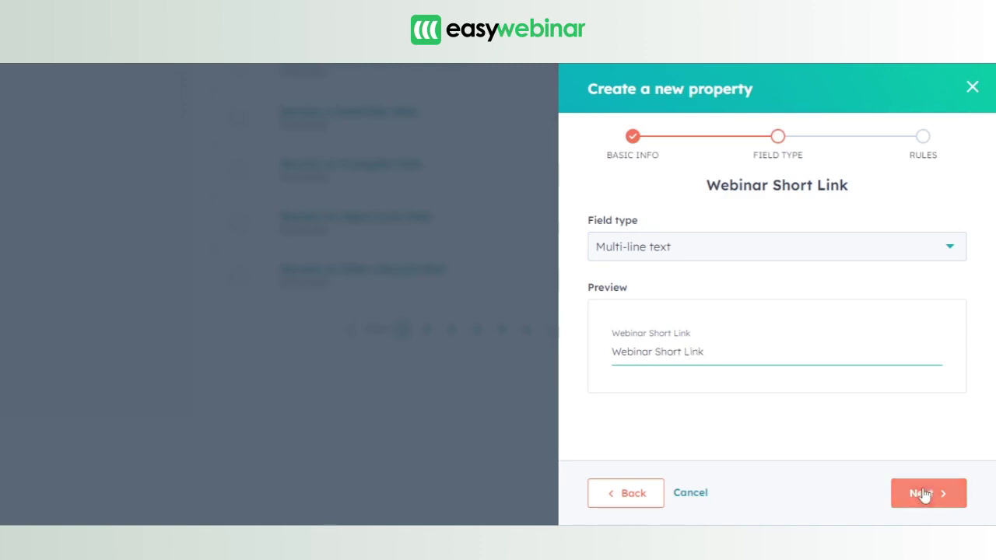
left_click(924, 494)
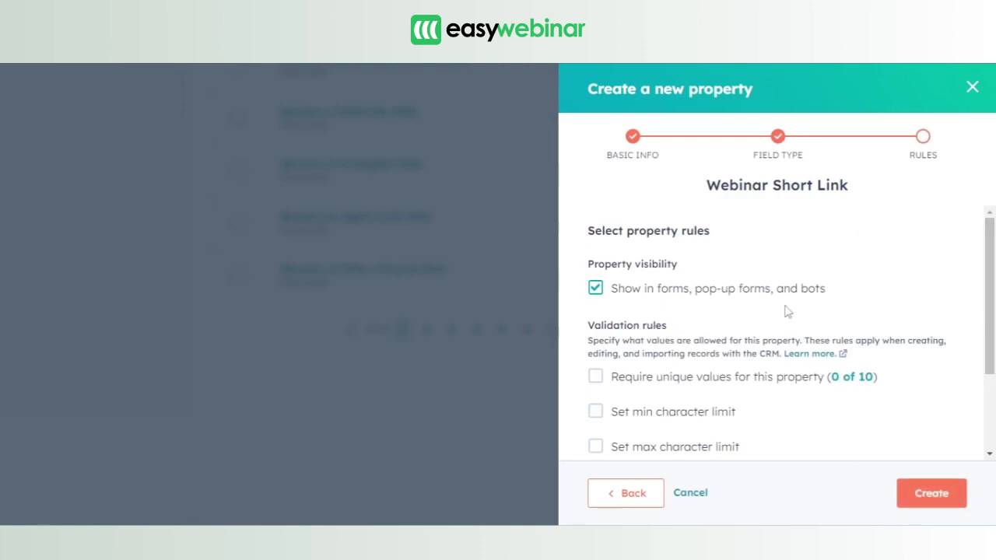
left_click(918, 496)
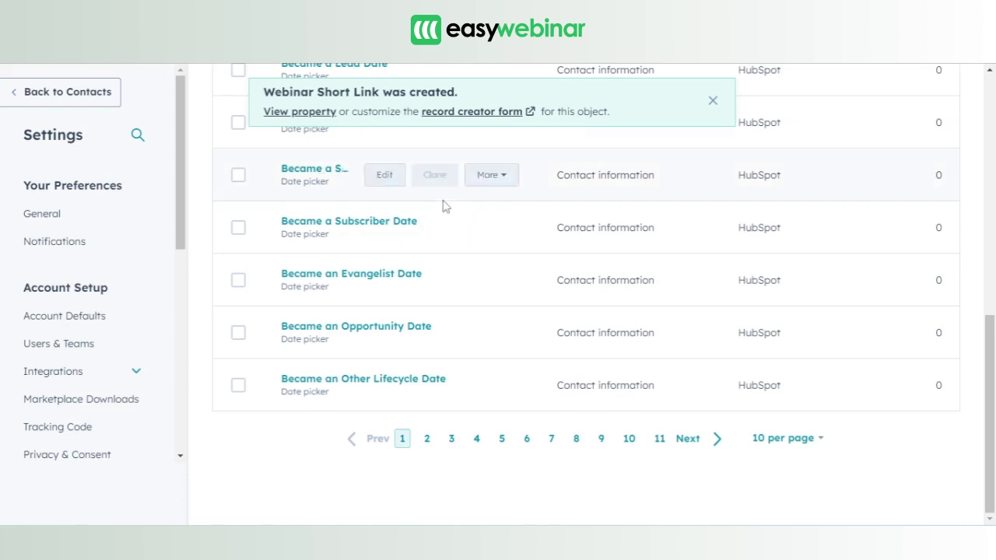
- Search the contact properties for 'webinar short link'
mouse_move(343, 170)
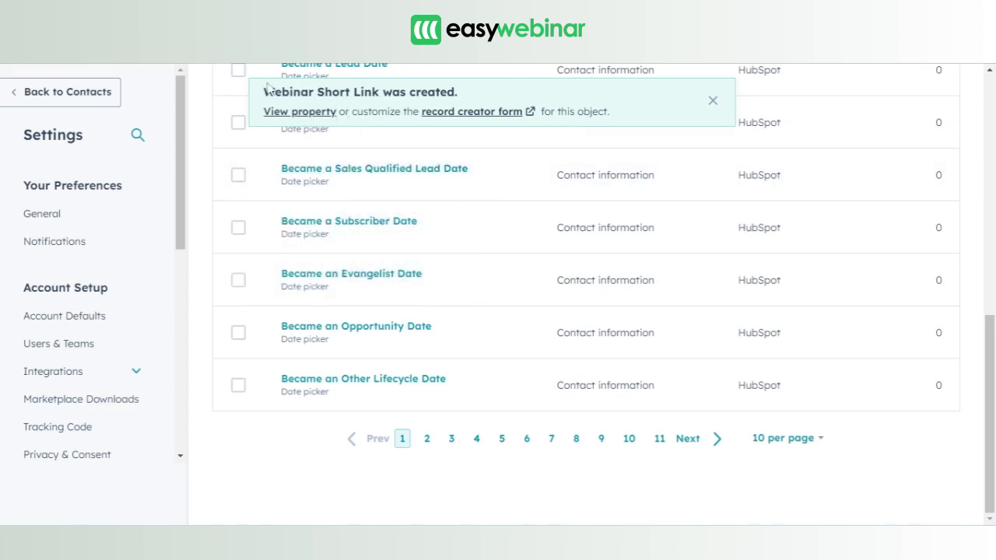
left_click_drag(990, 343, 994, 88)
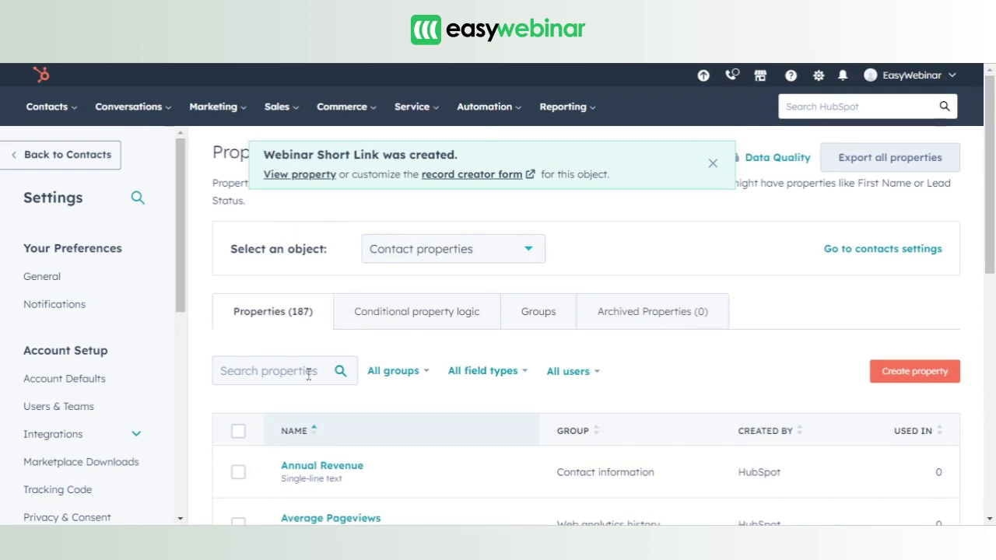
left_click(309, 373)
type("webinar")
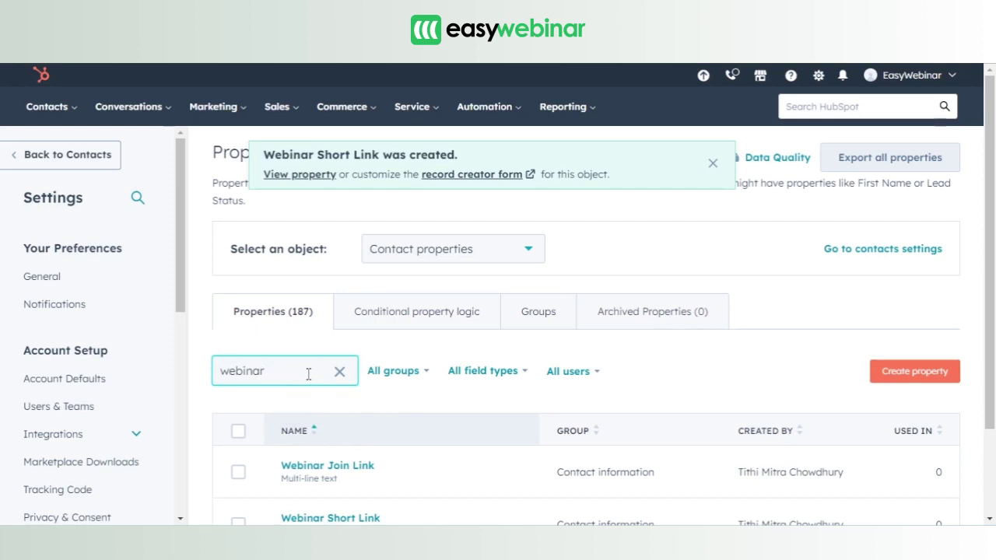
type(" short link")
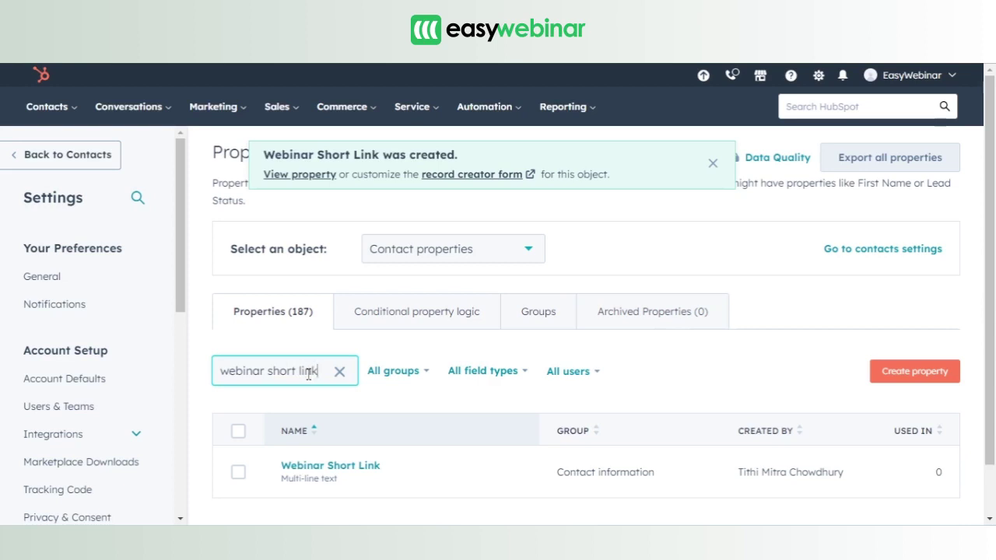
mouse_move(568, 525)
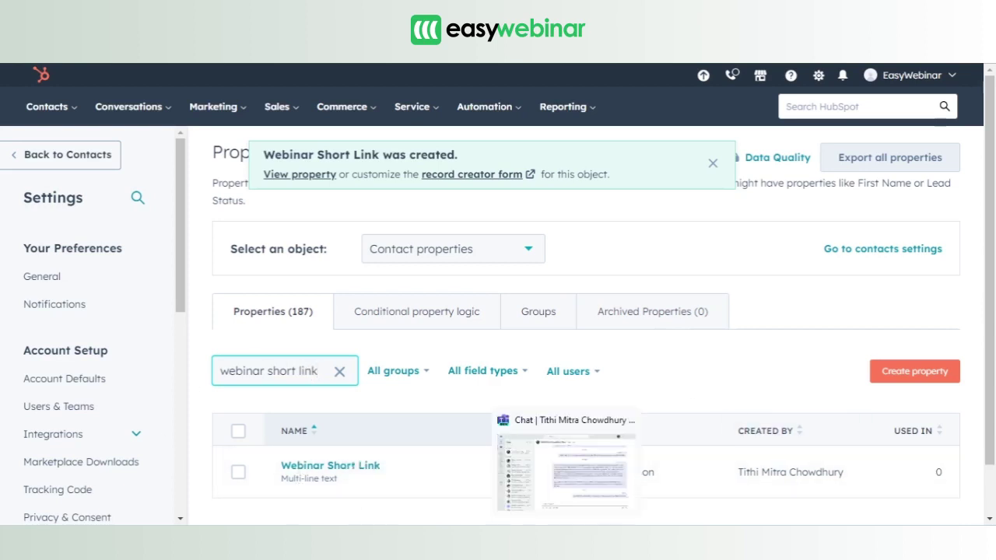
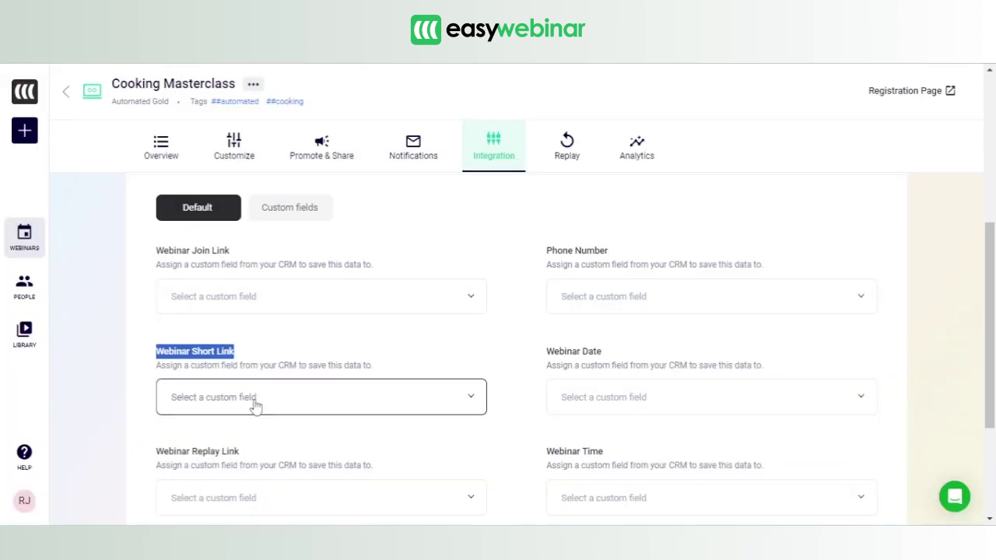
- Scroll up to the HubSpot Integration header of the Cooking Masterclass settings
scroll(544, 327, "up", 5)
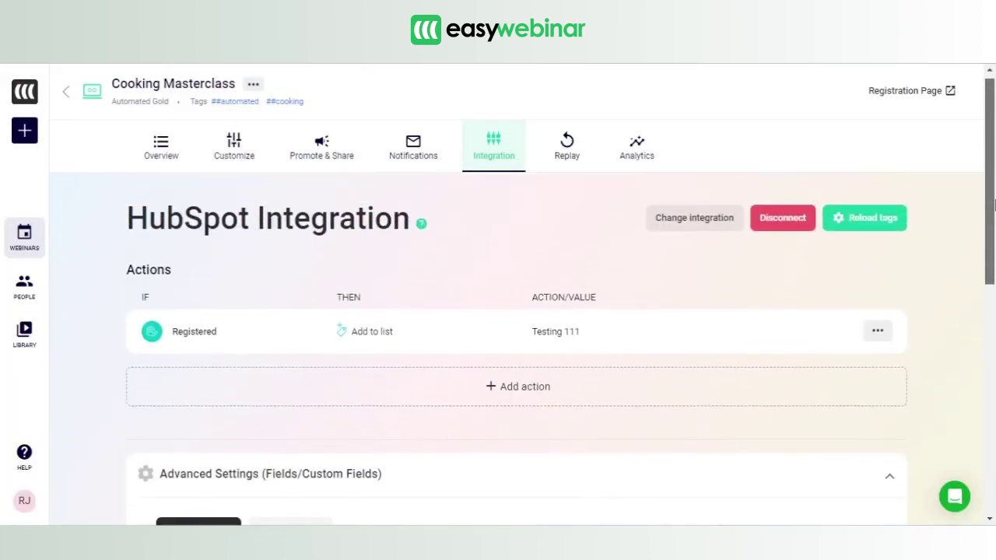
- Reload the HubSpot tags and fields, then bring the Webinar Short Link field mapping into view
left_click(867, 233)
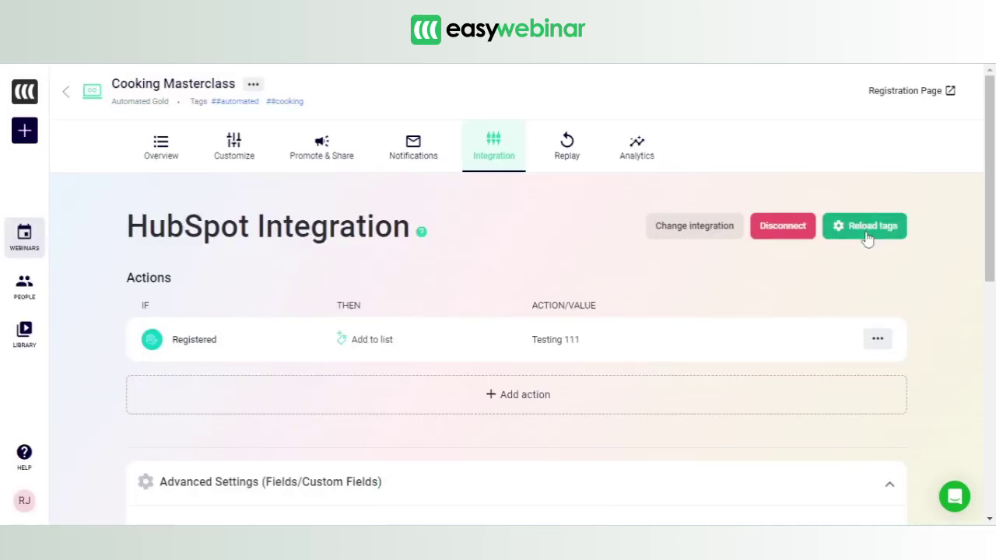
scroll(498, 350, "down", 4)
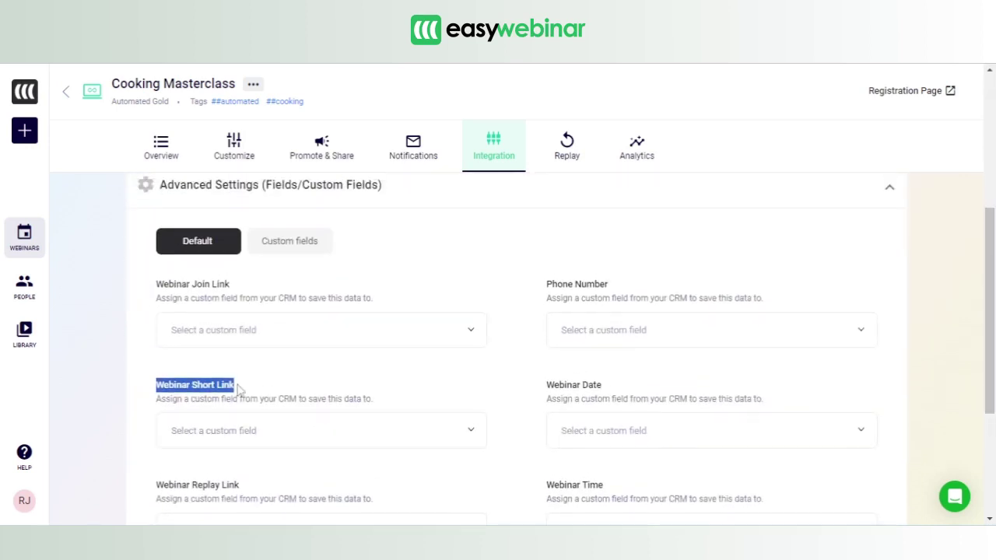
left_click(239, 386)
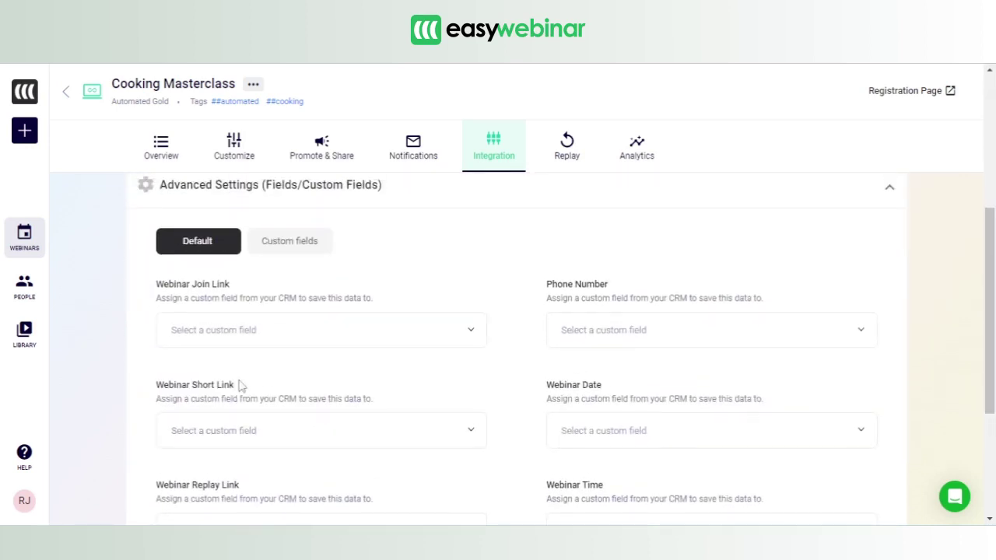
- Choose the Webinar Short Link HubSpot custom property in the Webinar Short Link dropdown
left_click(257, 438)
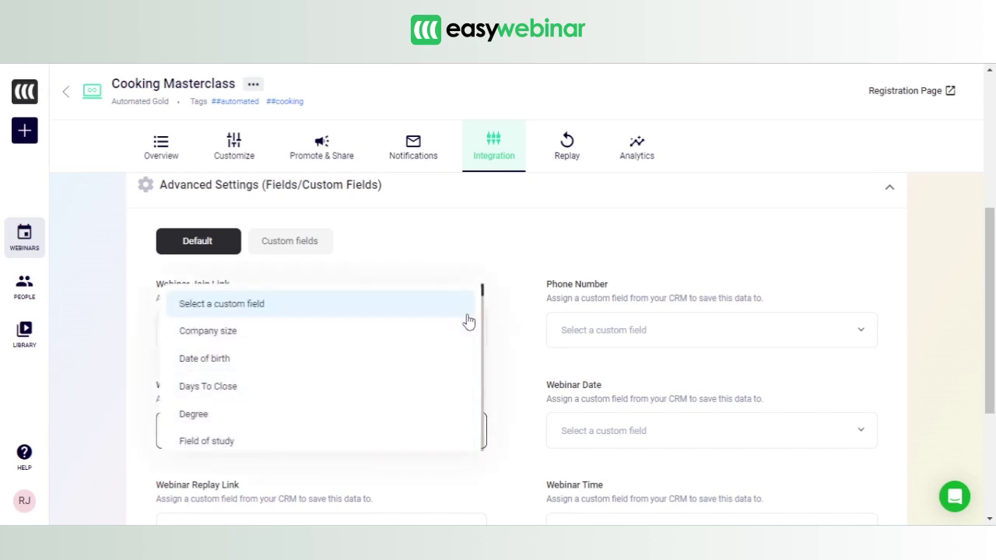
left_click_drag(484, 300, 483, 327)
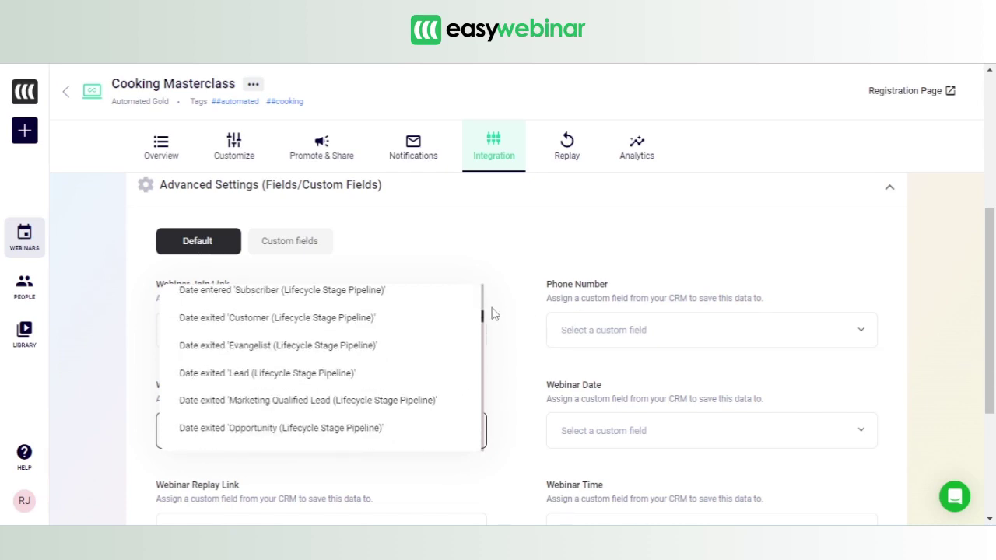
left_click_drag(483, 319, 487, 395)
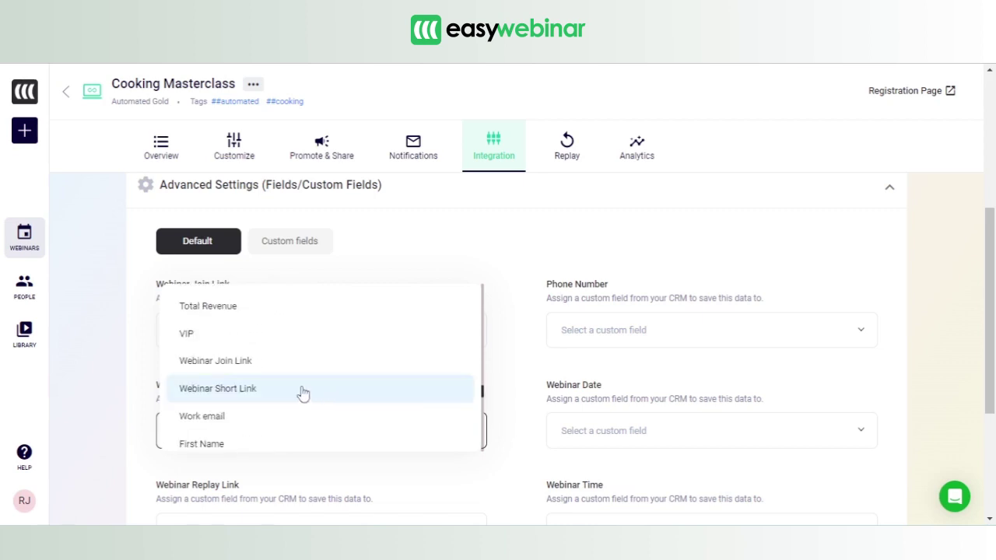
left_click(253, 396)
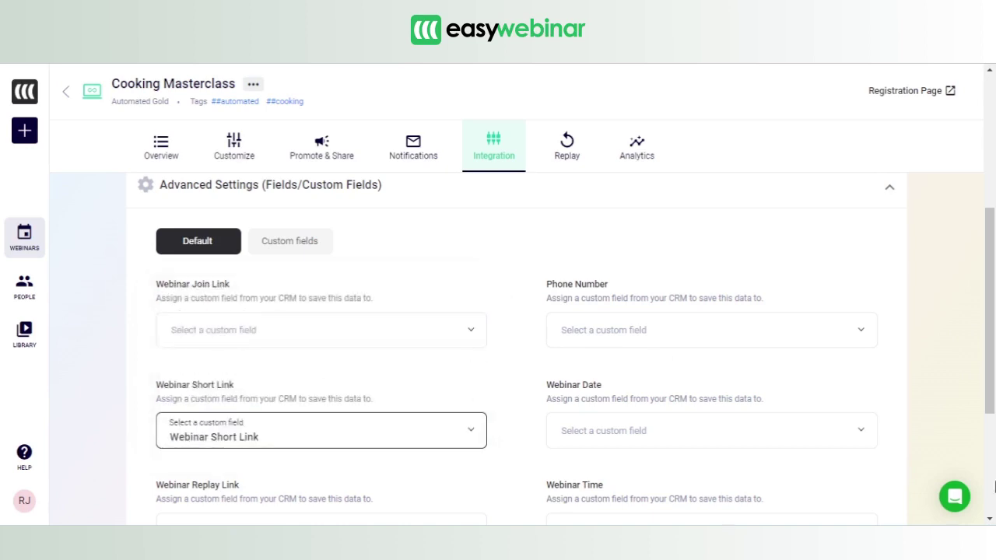
scroll(994, 377, "down", 1)
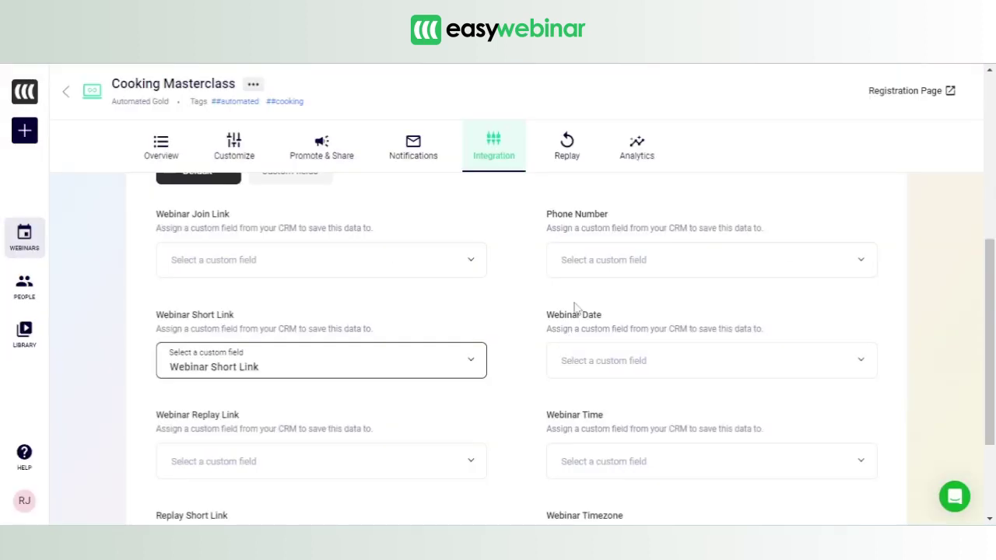
- Save the HubSpot integration settings with the Webinar Short Link mapping, saving twice
scroll(311, 405, "down", 3)
left_click(173, 470)
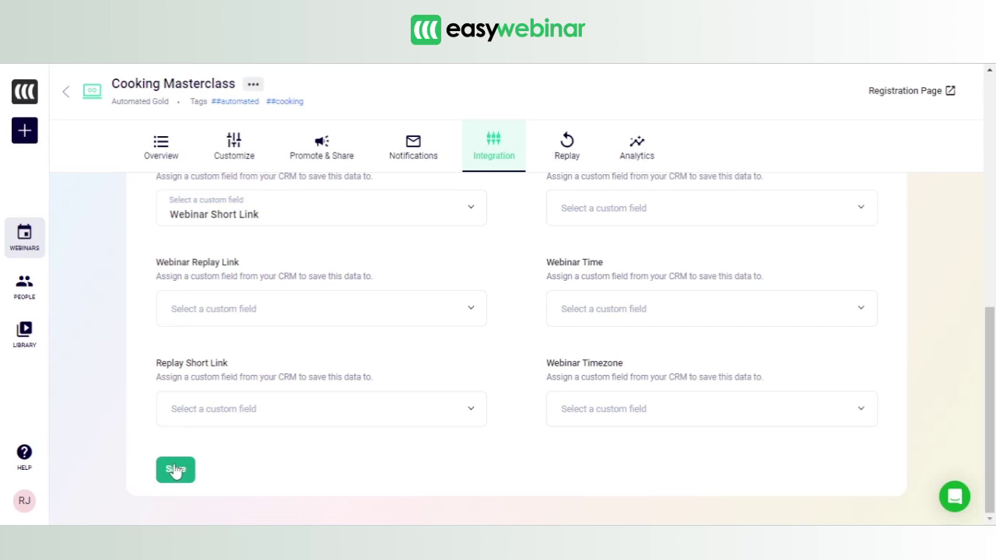
left_click(175, 470)
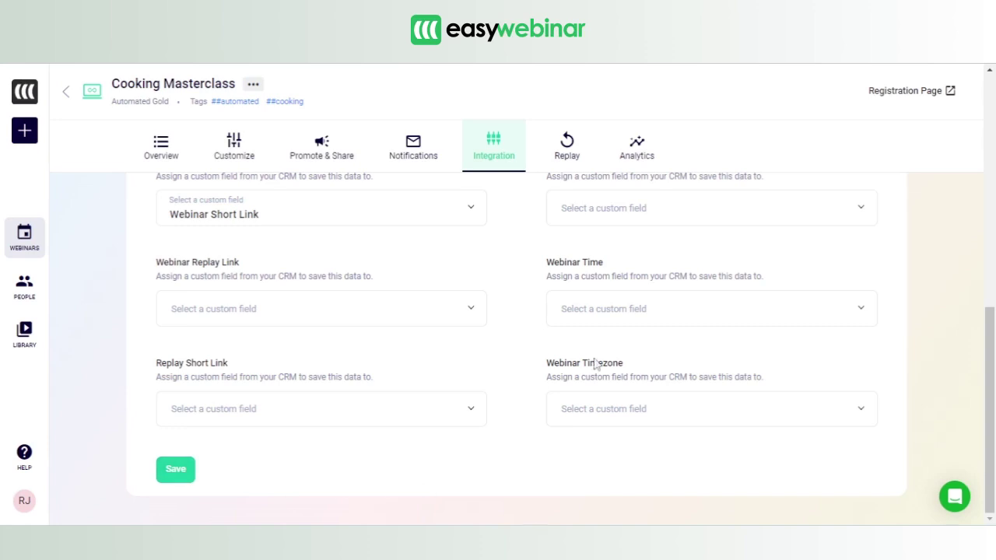